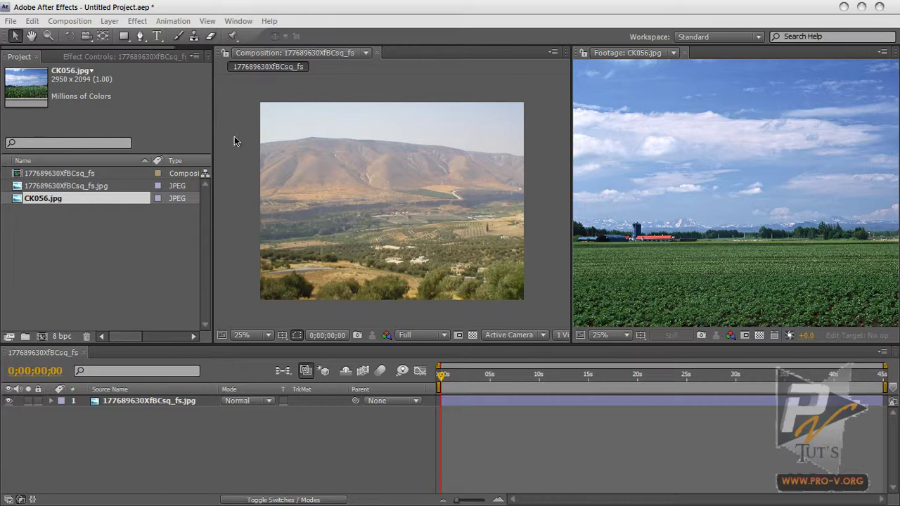
# Step: Cycle through the available shape tools and choose the Ellipse Tool
pyautogui.click(124, 37)
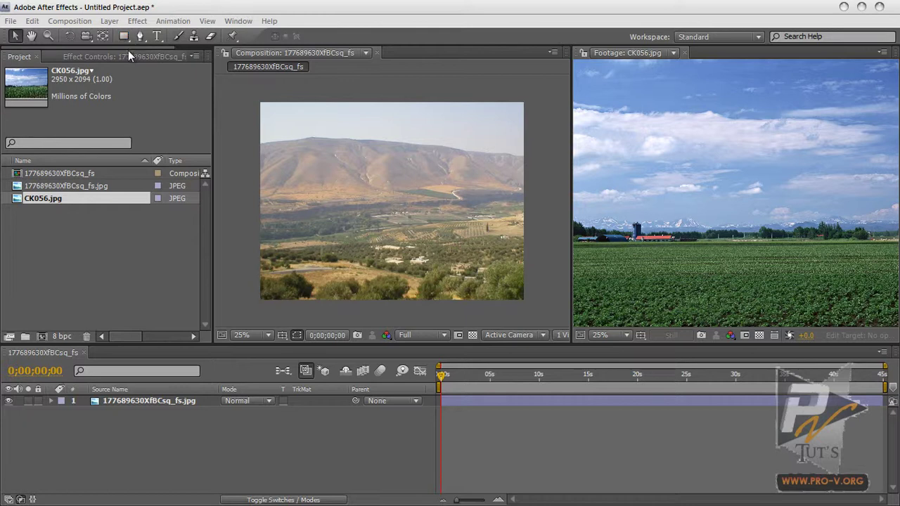
pyautogui.click(124, 36)
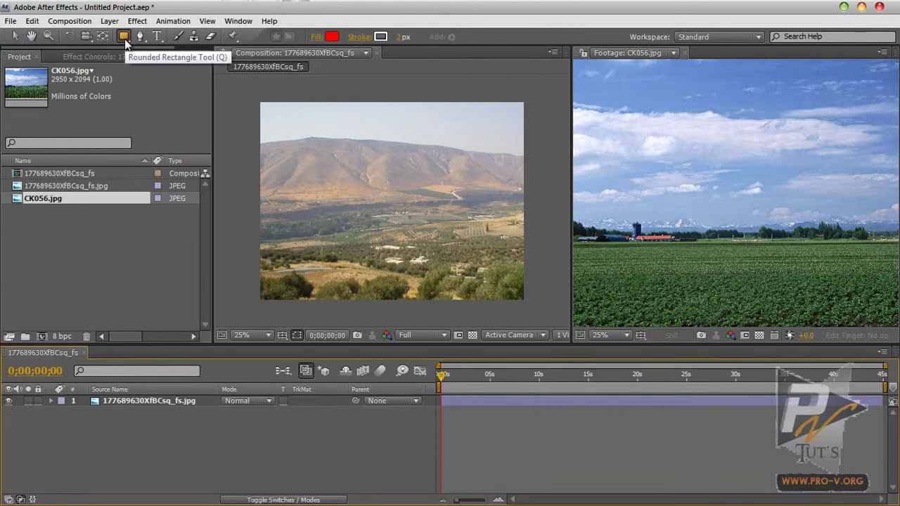
pyautogui.press('q')
pyautogui.press('q')
pyautogui.press('q')
pyautogui.press('q')
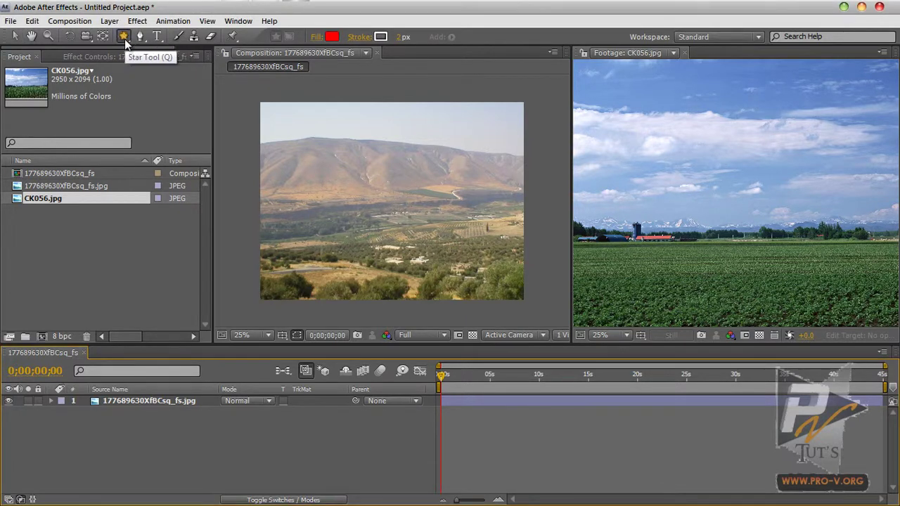
pyautogui.press('q')
pyautogui.press('q')
pyautogui.press('q')
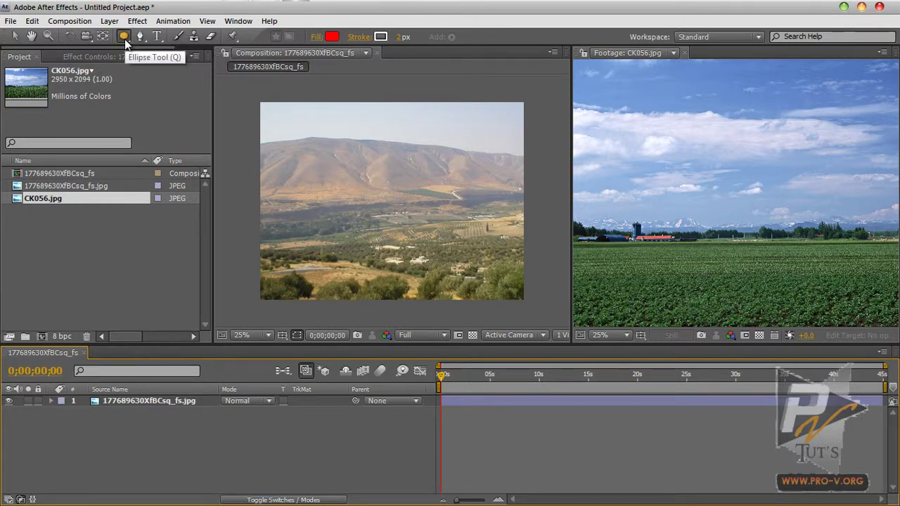
pyautogui.press('q')
pyautogui.press('q')
pyautogui.press('q')
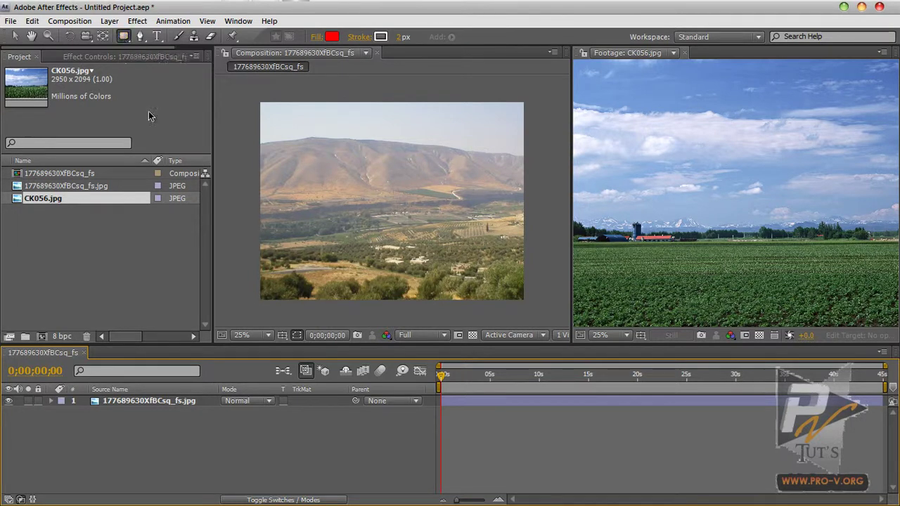
pyautogui.click(123, 36)
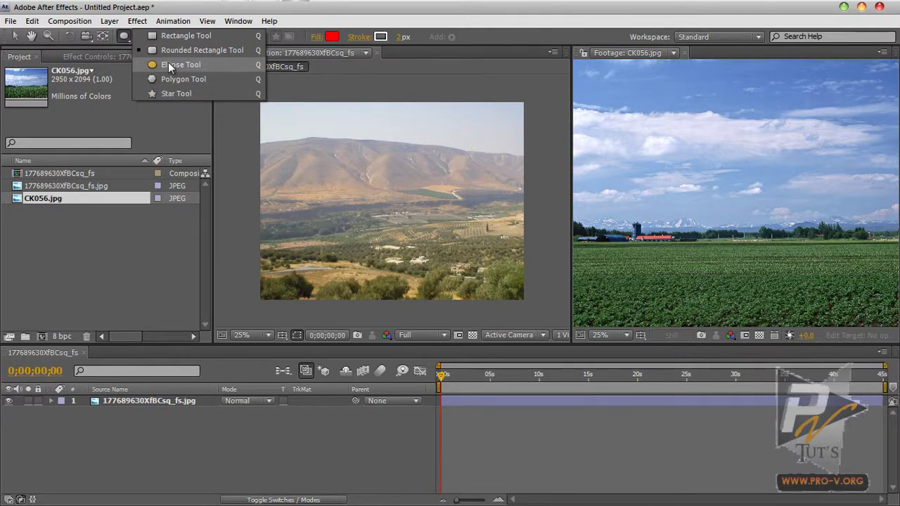
pyautogui.click(168, 64)
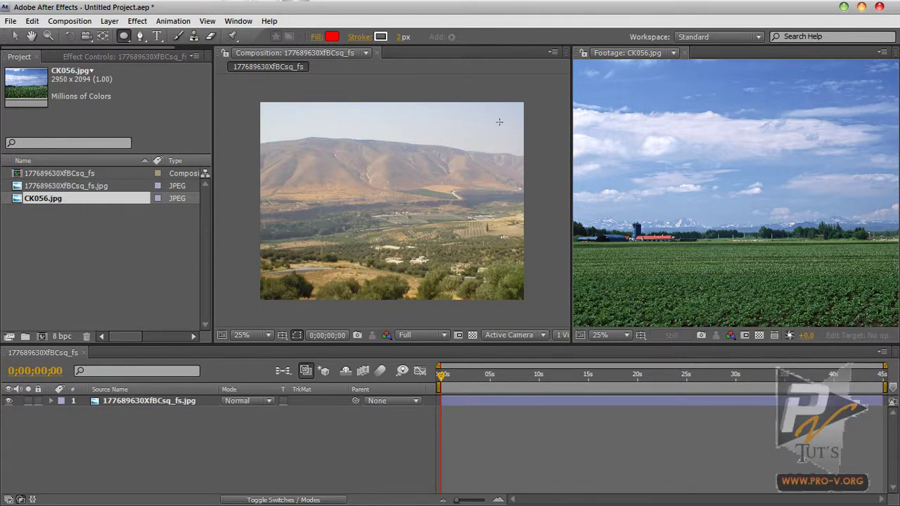
# Step: Close the open composition and footage views and create a new composition from CK056.jpg
pyautogui.click(377, 53)
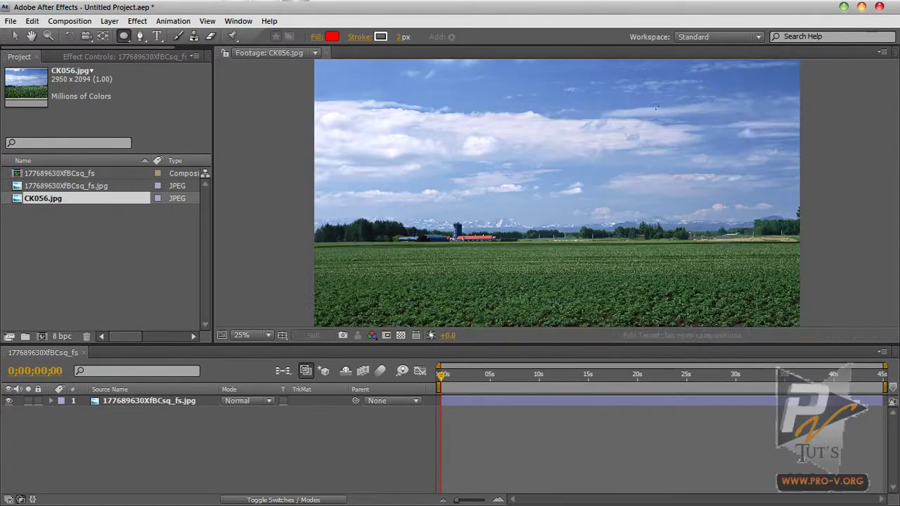
pyautogui.scroll(-1, 583, 202)
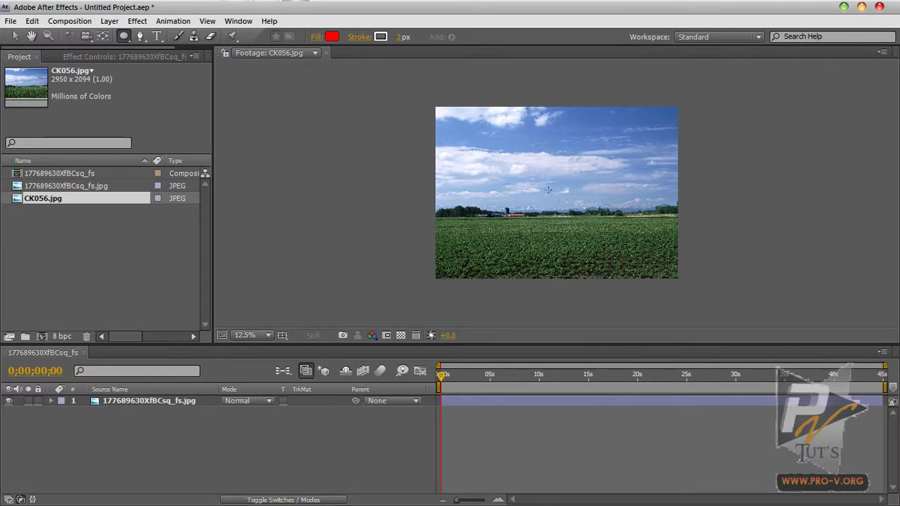
pyautogui.click(644, 163)
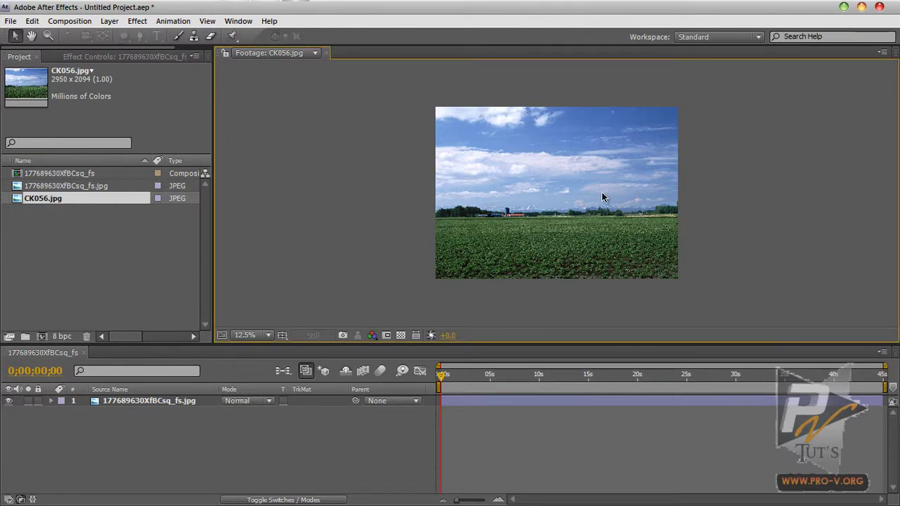
pyautogui.click(326, 55)
pyautogui.moveTo(18, 201); pyautogui.dragTo(42, 336)
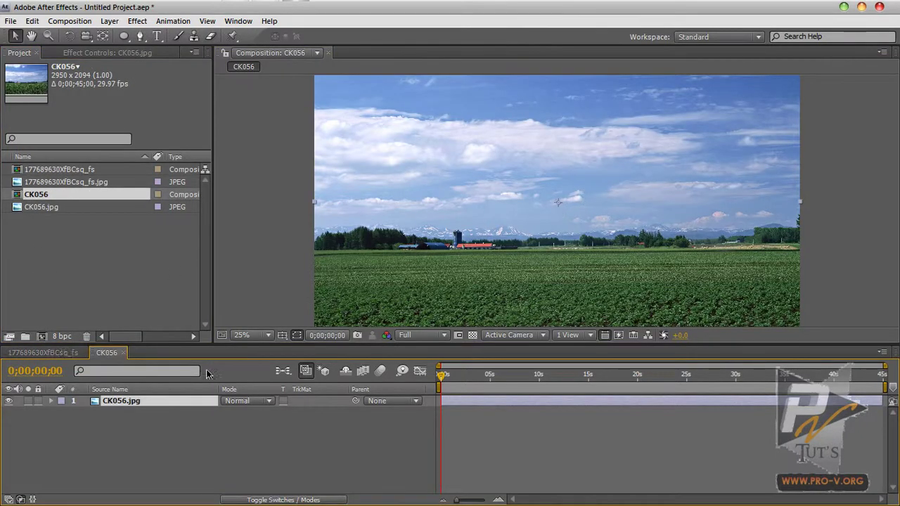
# Step: Draw a wide red ellipse over the middle of the picture with the Ellipse Tool while no layer is selected
pyautogui.click(165, 414)
pyautogui.click(123, 36)
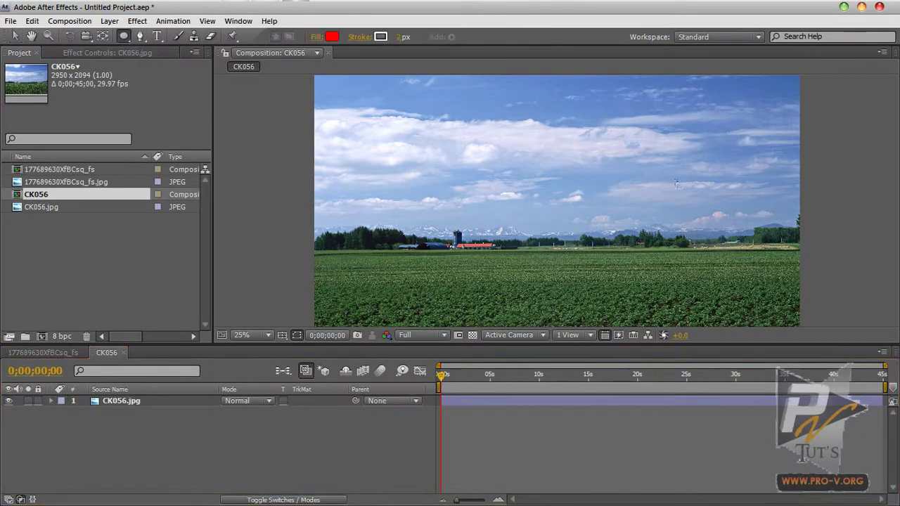
pyautogui.moveTo(737, 151); pyautogui.dragTo(376, 291)
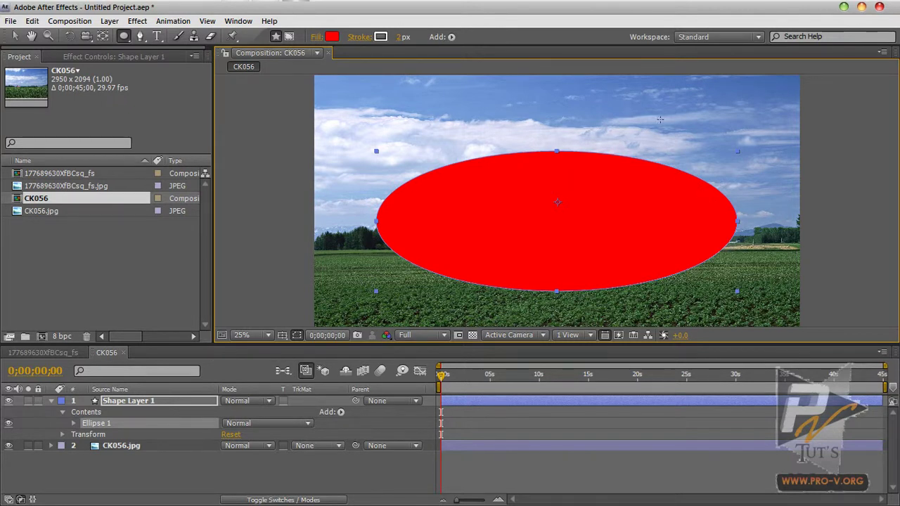
# Step: Delete the shape layer that holds the red ellipse
pyautogui.click(137, 405)
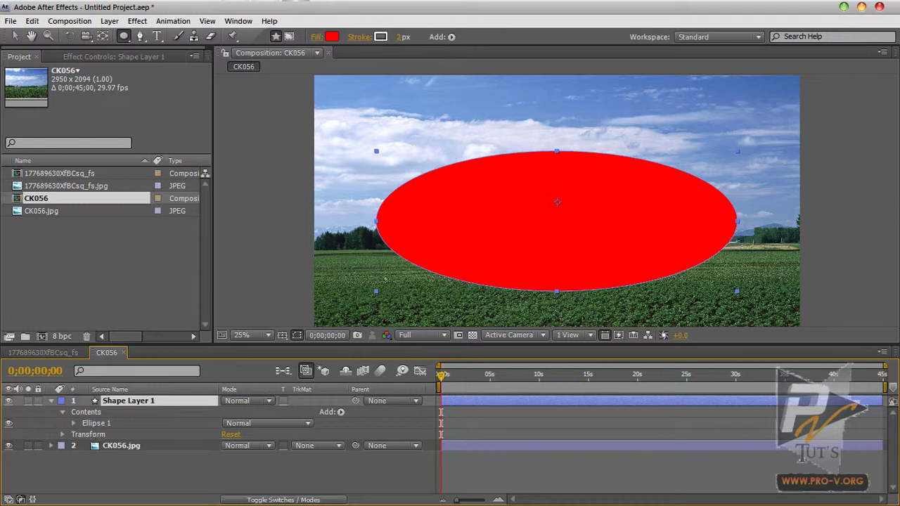
pyautogui.click(127, 446)
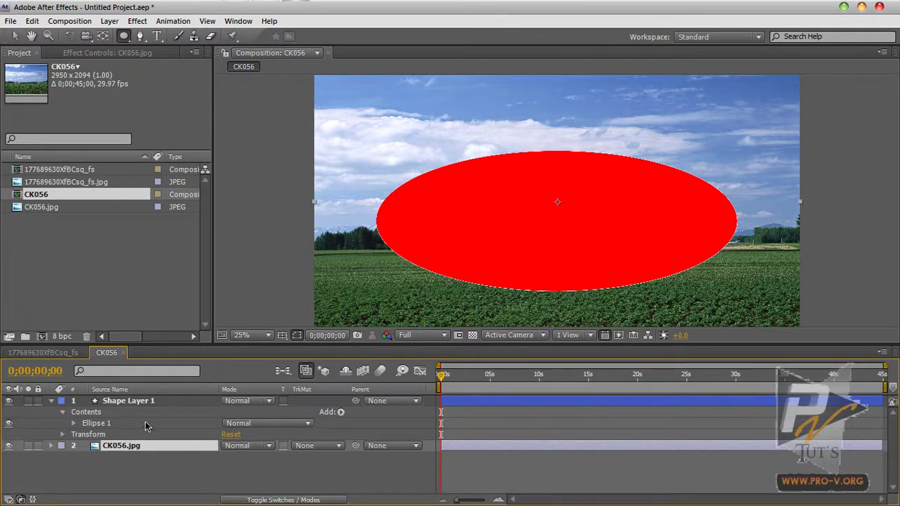
pyautogui.click(175, 399)
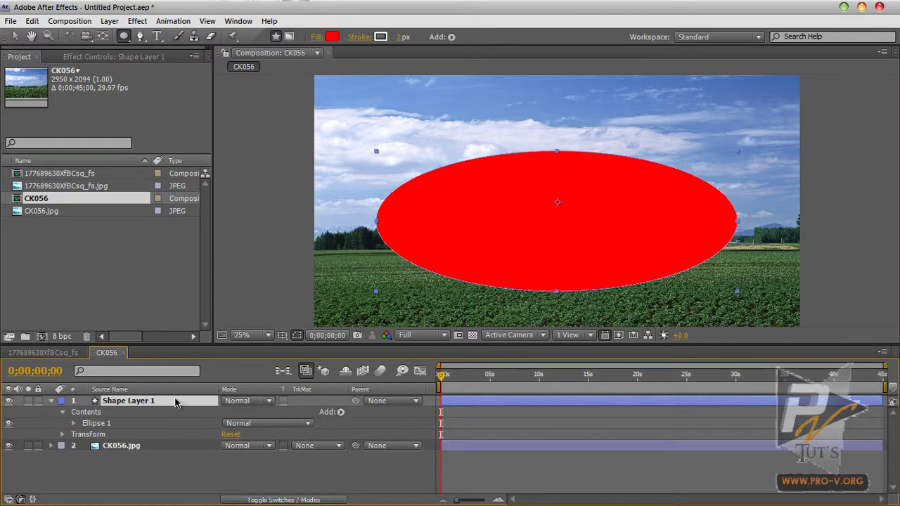
pyautogui.press('Delete')
# Step: Draw an elliptical mask about 1640 by 996 px on the CK056.jpg layer, around the middle of the picture
pyautogui.click(175, 399)
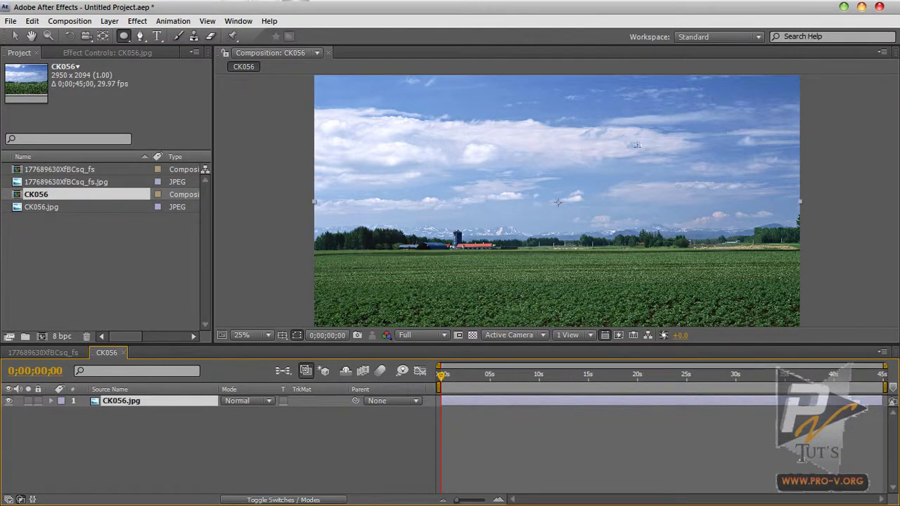
pyautogui.moveTo(666, 144); pyautogui.dragTo(396, 310)
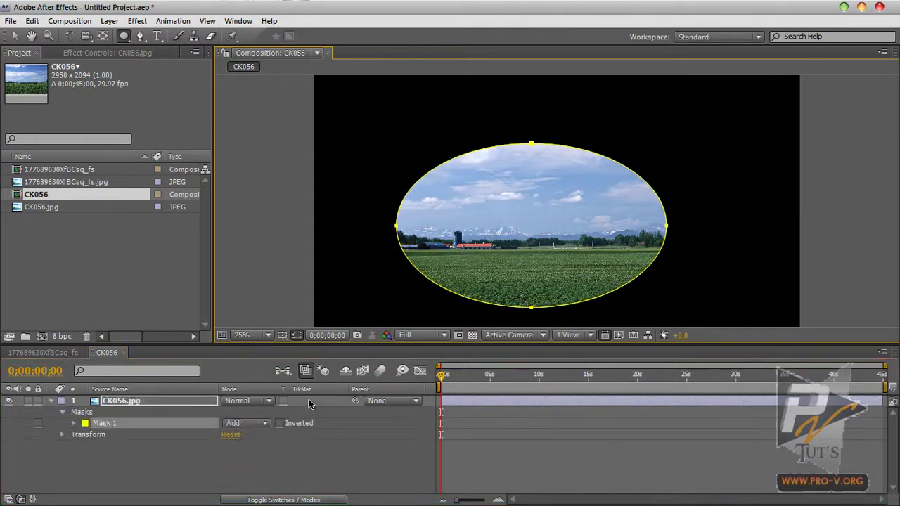
pyautogui.moveTo(599, 215); pyautogui.dragTo(593, 179)
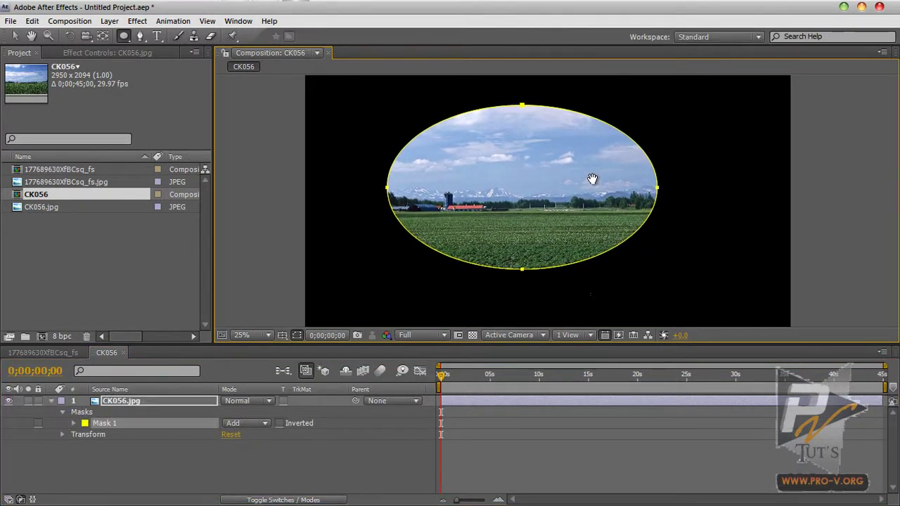
pyautogui.scroll(-1, 582, 191)
pyautogui.scroll(1, 582, 191)
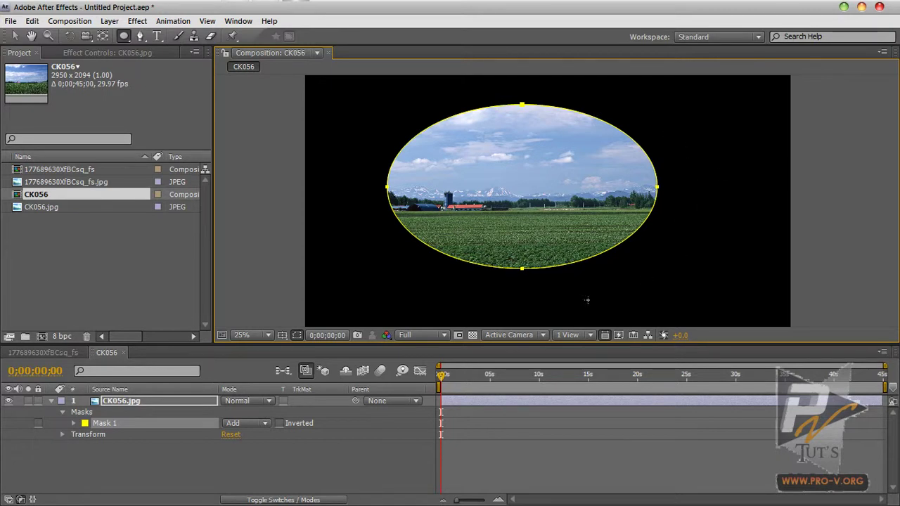
# Step: Show the transparency grid behind the masked picture and switch it off again
pyautogui.click(472, 335)
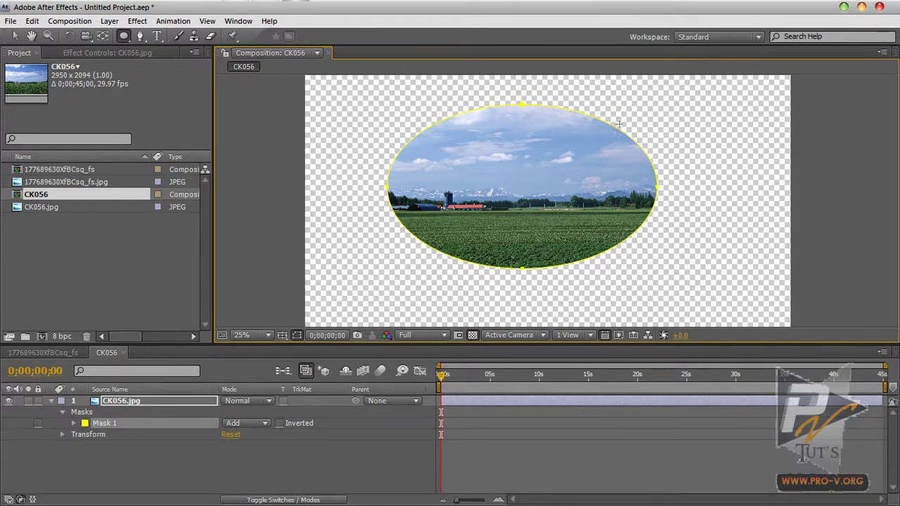
pyautogui.click(473, 335)
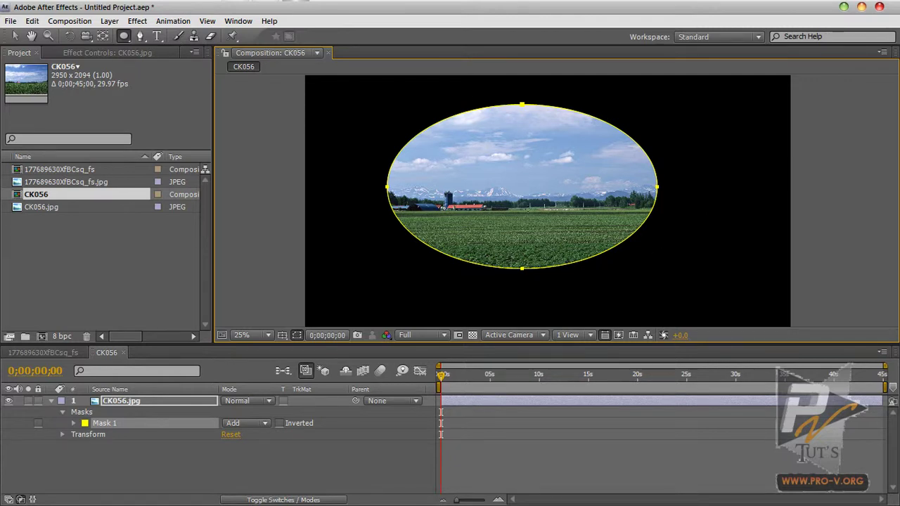
pyautogui.press(',')
pyautogui.press('.')
# Step: Set Mask 1's mode to Subtract and turn on the transparency grid
pyautogui.click(254, 423)
pyautogui.click(256, 434)
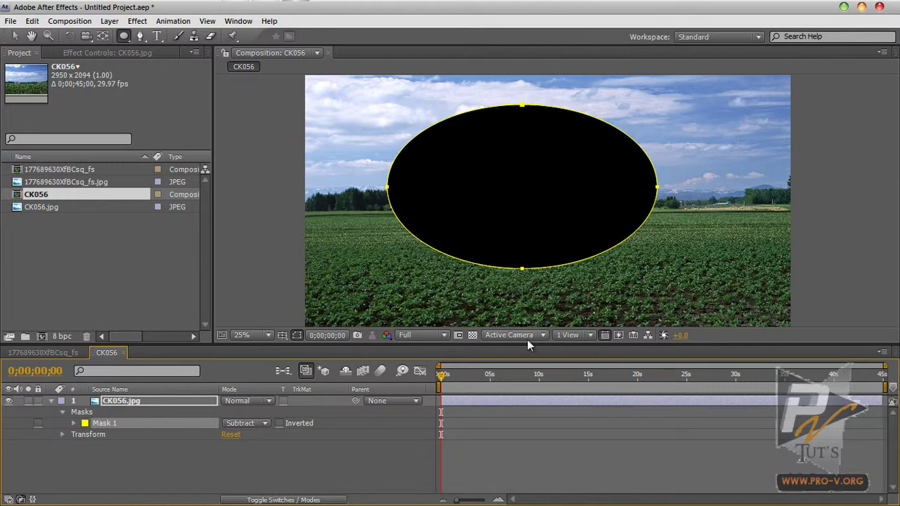
pyautogui.click(473, 334)
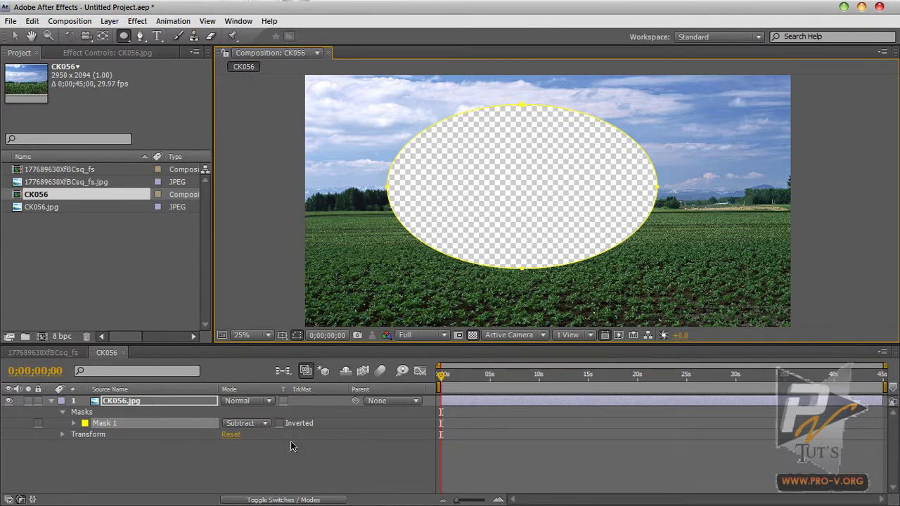
# Step: Set Mask 1's mode back to Add after looking over the other mask modes
pyautogui.click(257, 424)
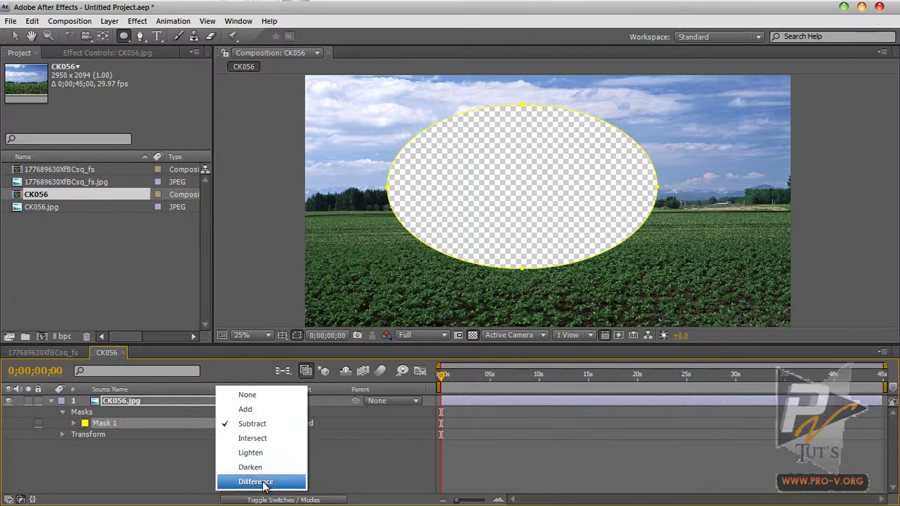
pyautogui.click(325, 457)
pyautogui.click(259, 423)
pyautogui.click(239, 412)
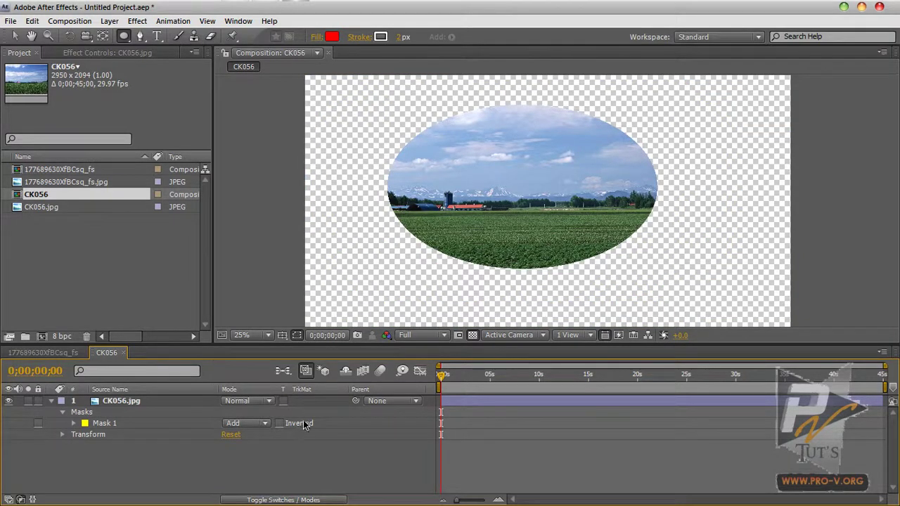
pyautogui.click(256, 423)
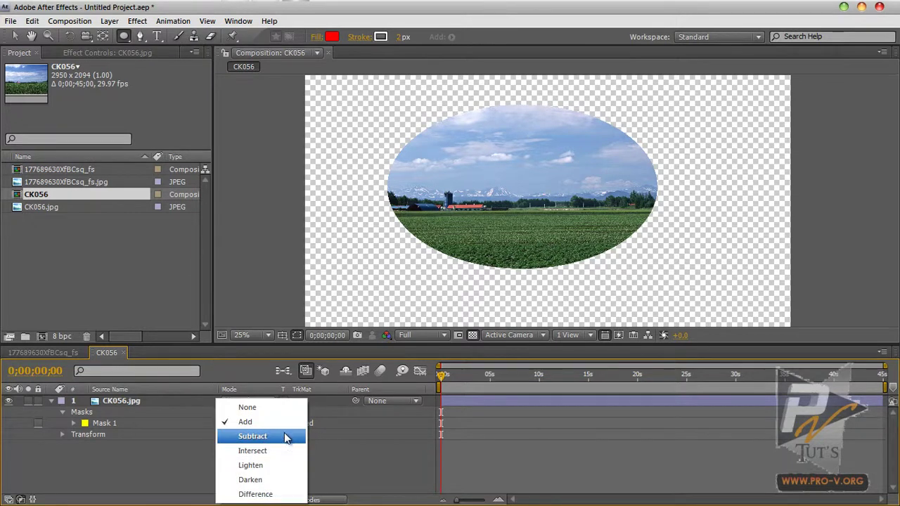
pyautogui.click(321, 448)
# Step: Invert Mask 1 and turn the inversion off again
pyautogui.click(279, 423)
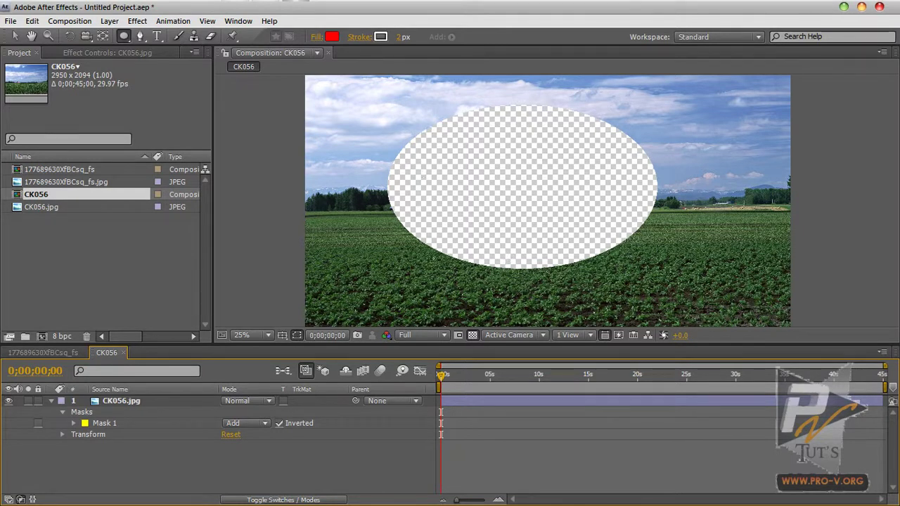
pyautogui.click(279, 423)
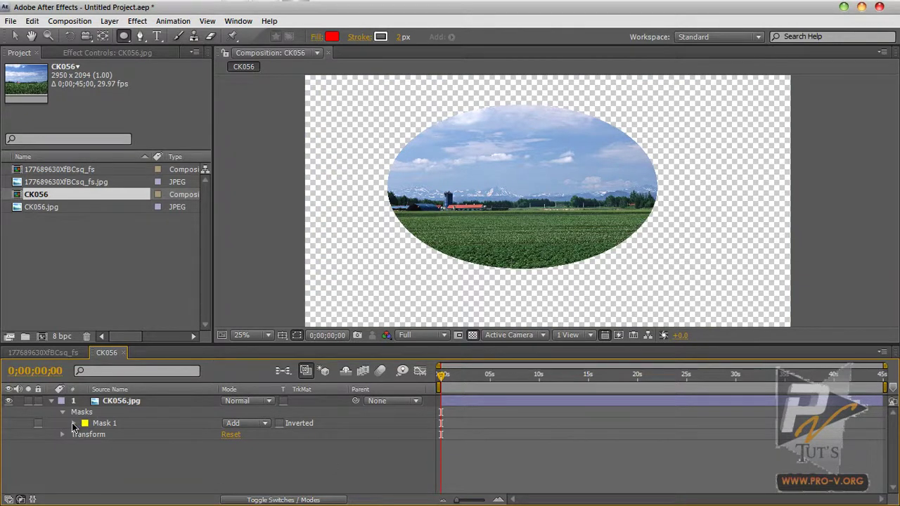
# Step: Expand Mask 1's properties and enlarge the timeline area slightly to fit them
pyautogui.click(74, 425)
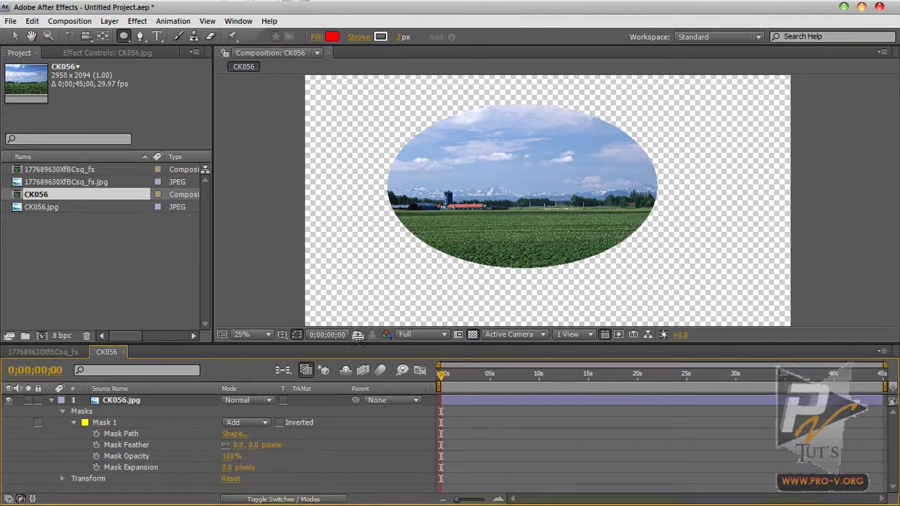
pyautogui.moveTo(357, 345); pyautogui.dragTo(357, 316)
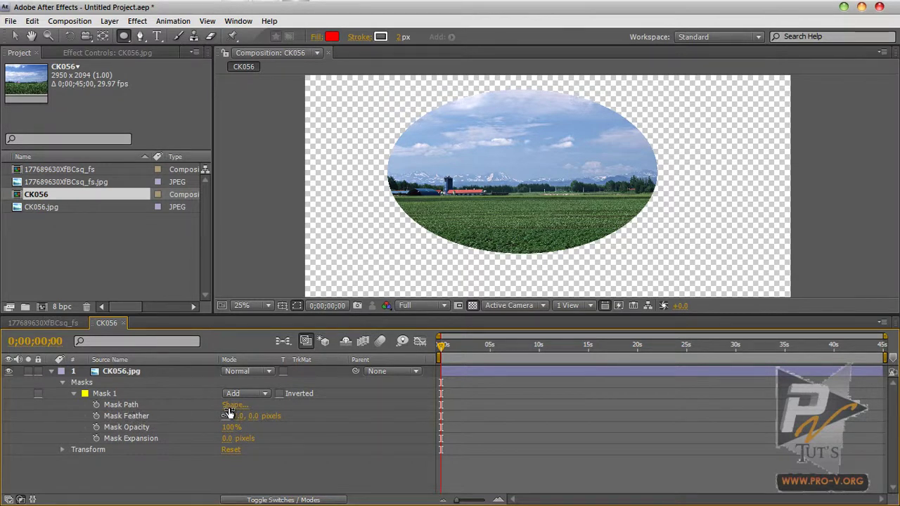
pyautogui.moveTo(457, 316); pyautogui.dragTo(453, 338)
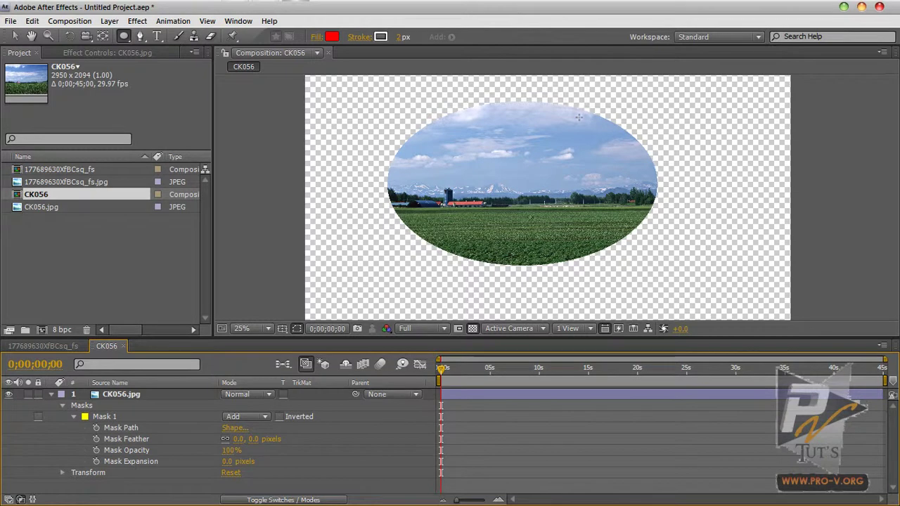
# Step: Move the Mask Shape dialog clear of the image and reset Mask 1's shape to Rectangle
pyautogui.click(230, 428)
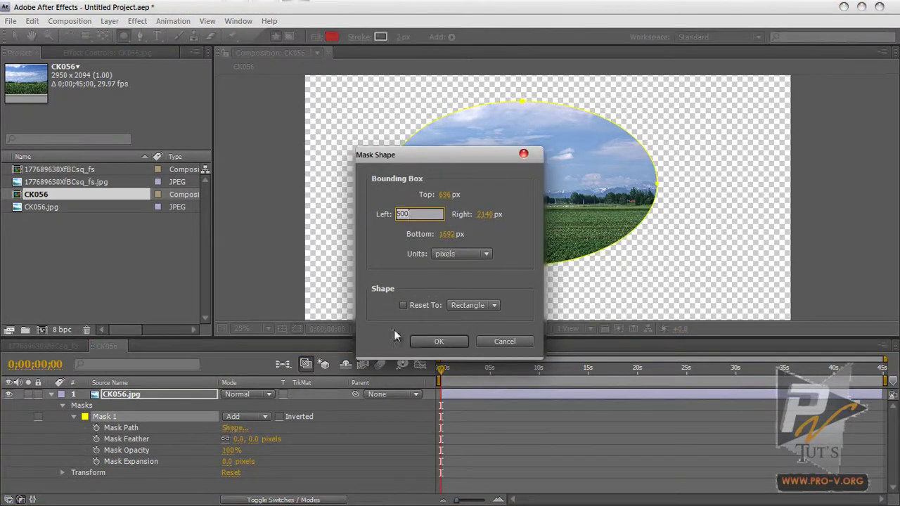
pyautogui.moveTo(464, 159); pyautogui.dragTo(249, 113)
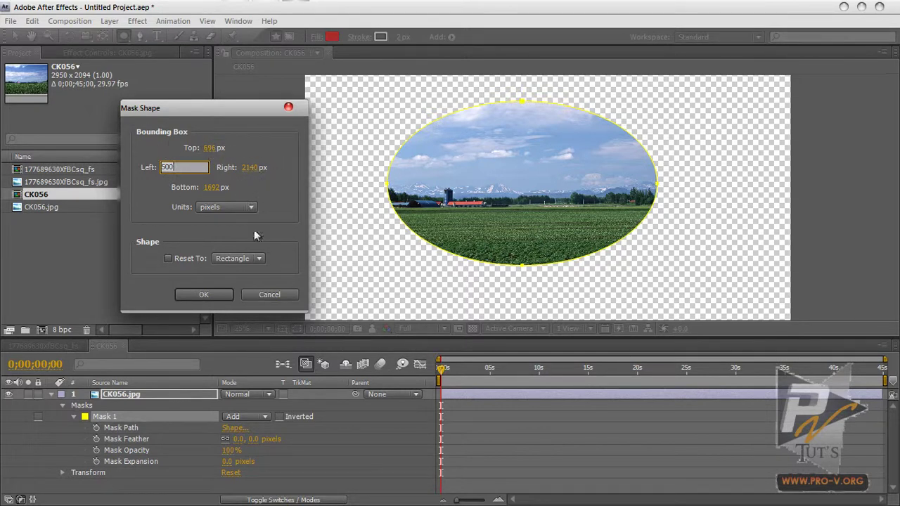
pyautogui.click(221, 260)
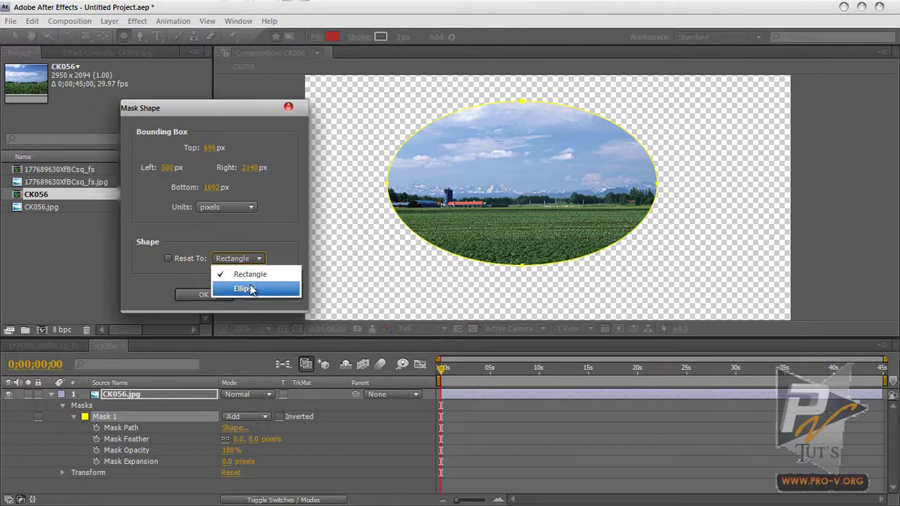
pyautogui.click(259, 258)
pyautogui.click(168, 258)
pyautogui.click(206, 298)
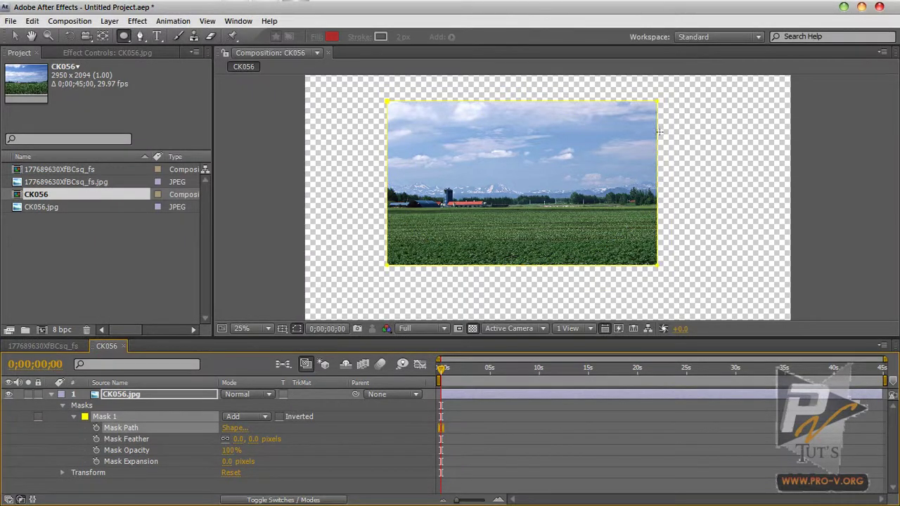
# Step: Reset Mask 1's shape to Ellipse within the same bounding box
pyautogui.click(234, 427)
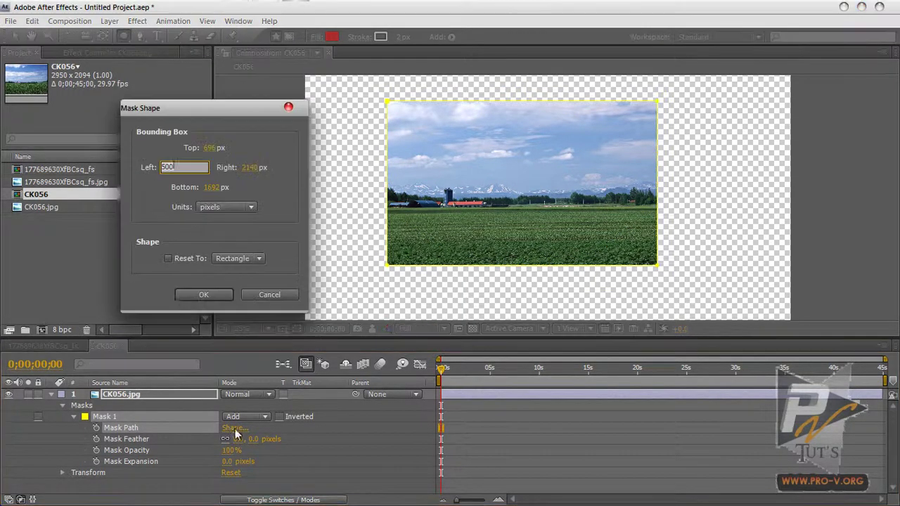
pyautogui.click(183, 259)
pyautogui.click(235, 259)
pyautogui.click(242, 286)
pyautogui.click(203, 295)
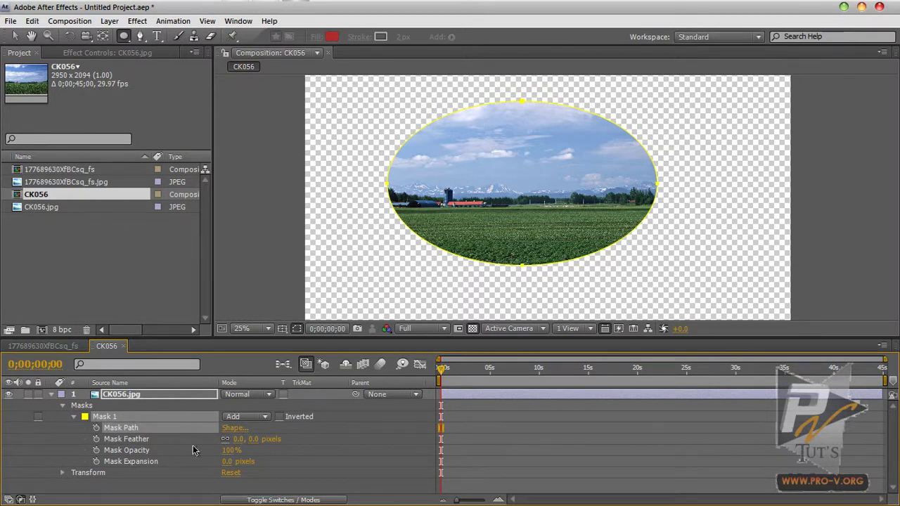
# Step: Keyframe Mask 1's elliptical path at 0;00;00;00 and reset its shape to Rectangle at 0;00;02;00
pyautogui.click(96, 429)
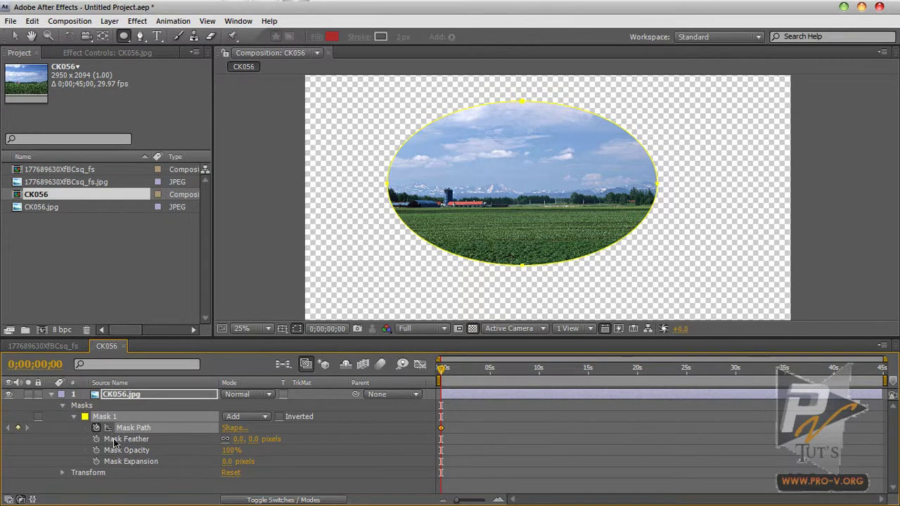
pyautogui.moveTo(441, 374); pyautogui.dragTo(457, 385)
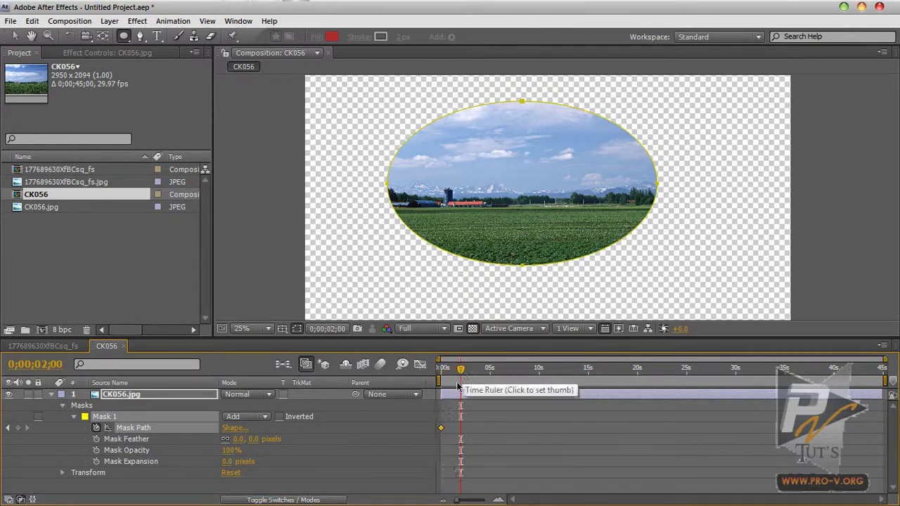
pyautogui.click(232, 428)
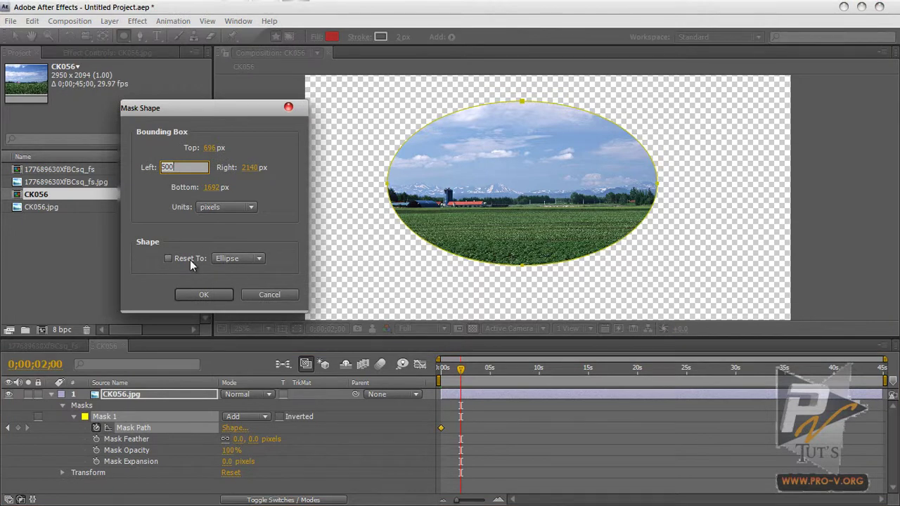
pyautogui.click(238, 258)
pyautogui.click(253, 271)
pyautogui.click(204, 294)
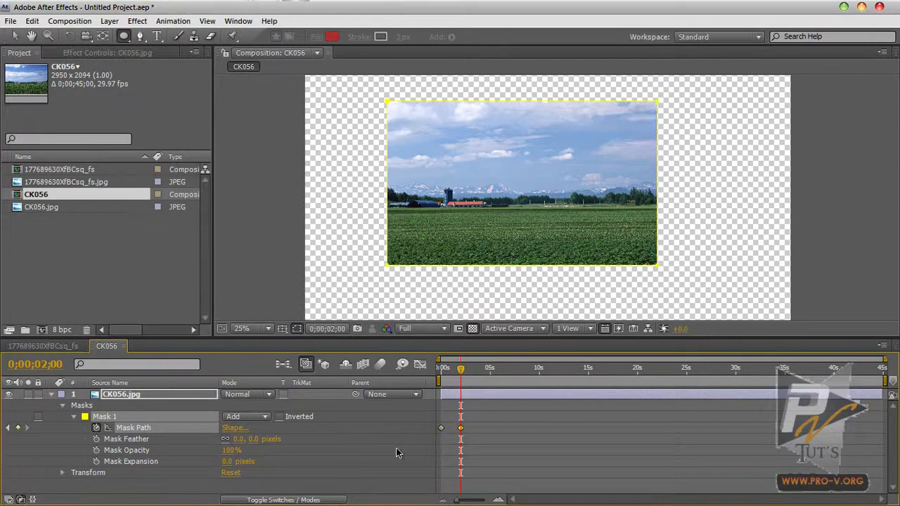
# Step: Scrub from the start to 0;00;01;06 to review the mask morph, and turn off the transparency grid
pyautogui.moveTo(461, 368); pyautogui.dragTo(438, 380)
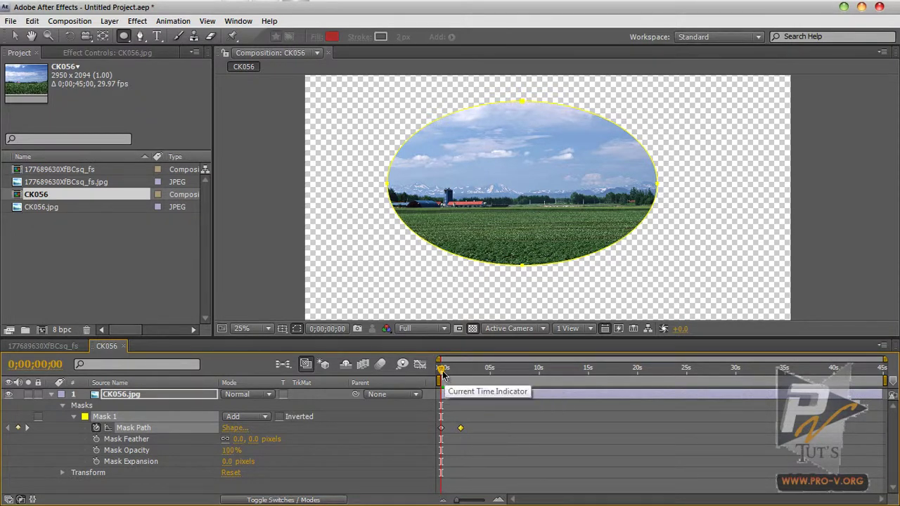
pyautogui.moveTo(443, 372); pyautogui.dragTo(454, 376)
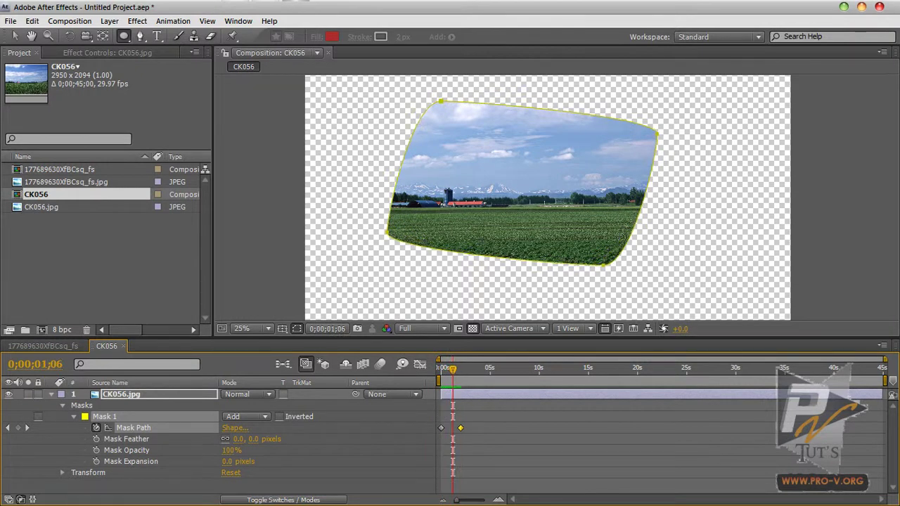
pyautogui.click(473, 329)
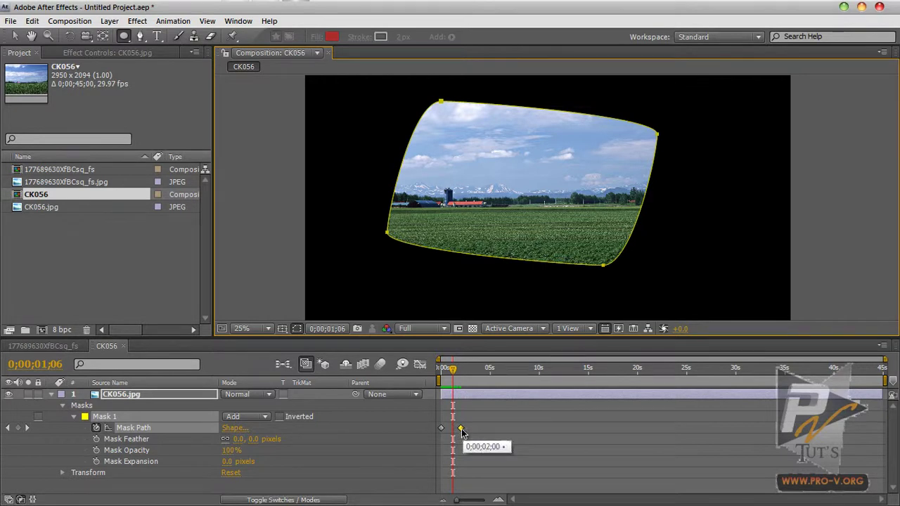
# Step: Remove all Mask Path keyframes, deselect the mask, and scrub to 0;00;04;03 to check the animation
pyautogui.click(96, 429)
pyautogui.click(530, 453)
pyautogui.moveTo(449, 375); pyautogui.dragTo(480, 384)
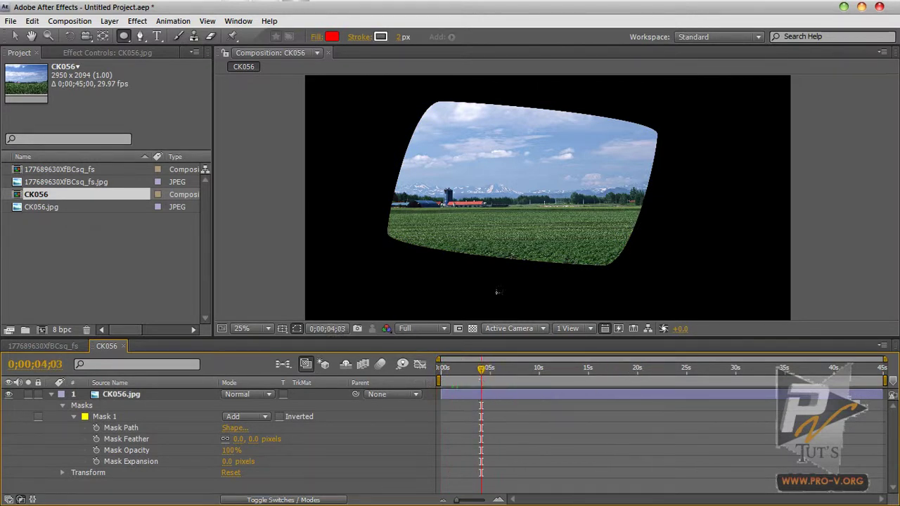
pyautogui.scroll(2, 553, 225)
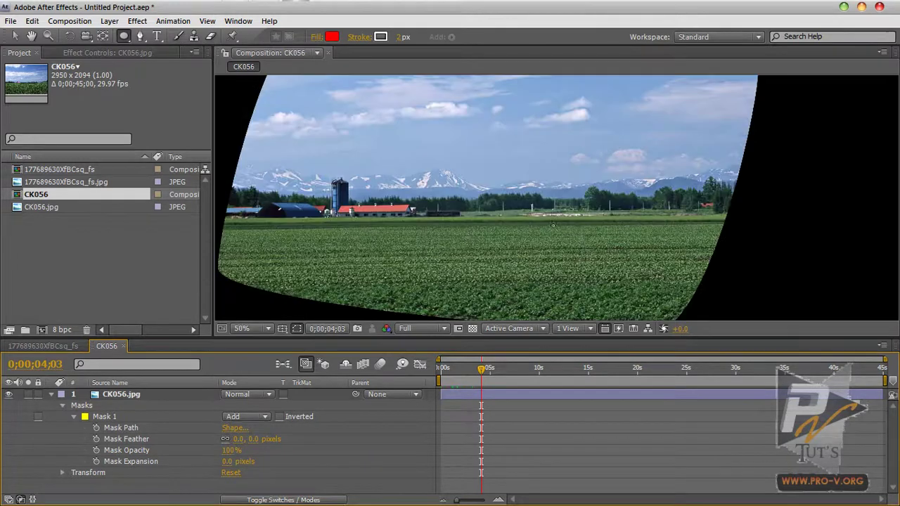
pyautogui.moveTo(612, 132); pyautogui.dragTo(648, 167)
pyautogui.scroll(-2, 649, 166)
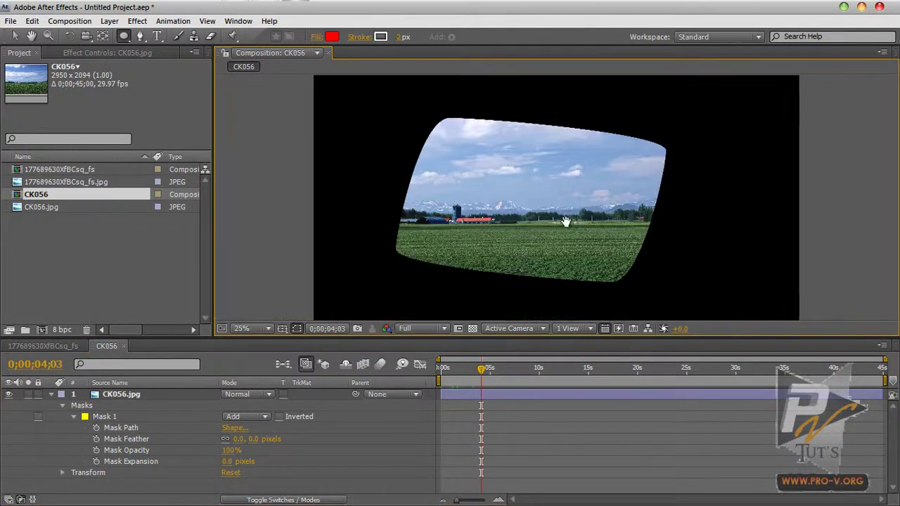
pyautogui.moveTo(564, 220); pyautogui.dragTo(556, 208)
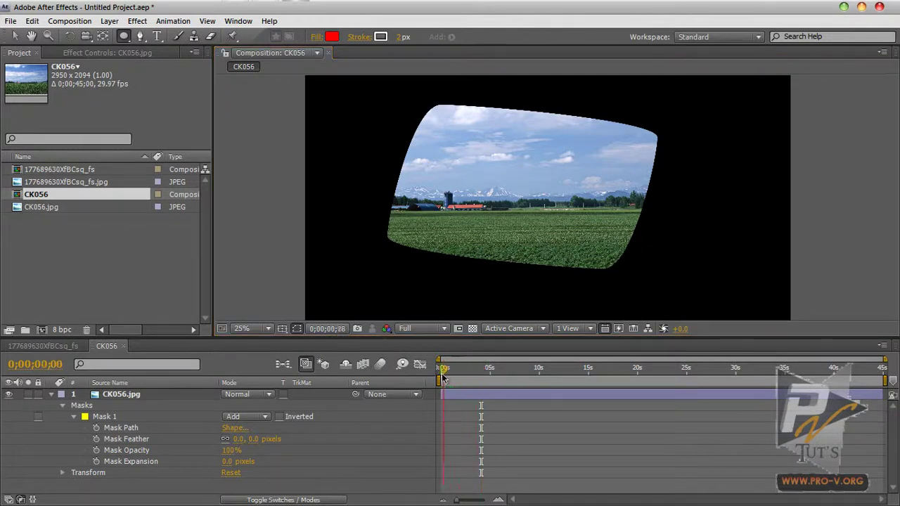
# Step: Return to 0;00;00;00 and reset the warped Mask 1 path to a Rectangle
pyautogui.click(442, 368)
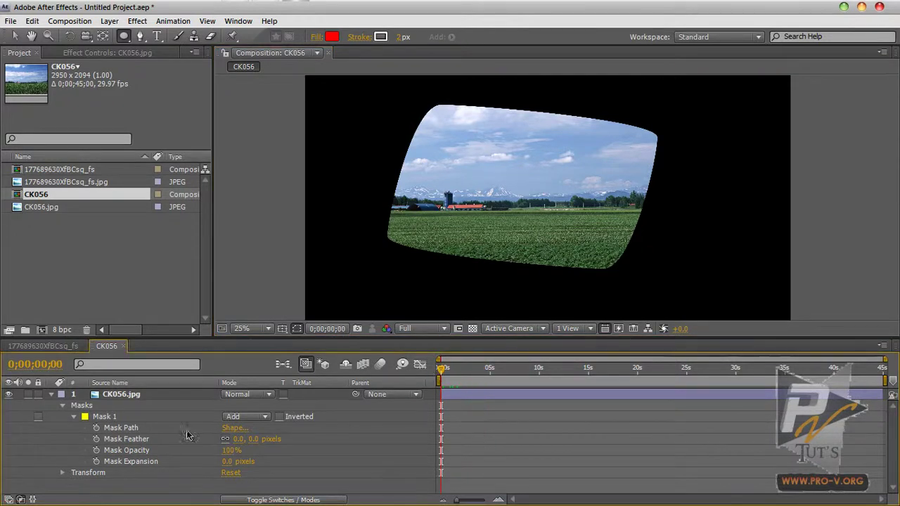
pyautogui.click(121, 428)
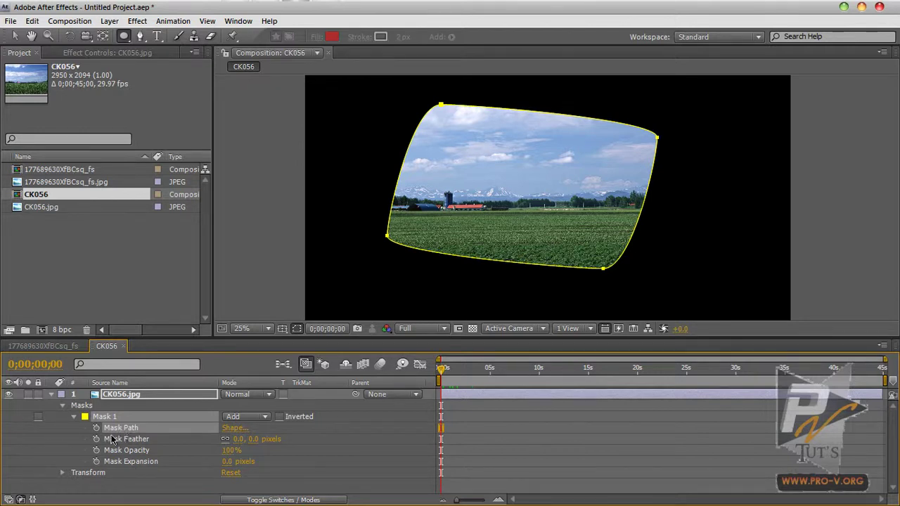
pyautogui.click(225, 427)
pyautogui.click(227, 261)
pyautogui.click(184, 258)
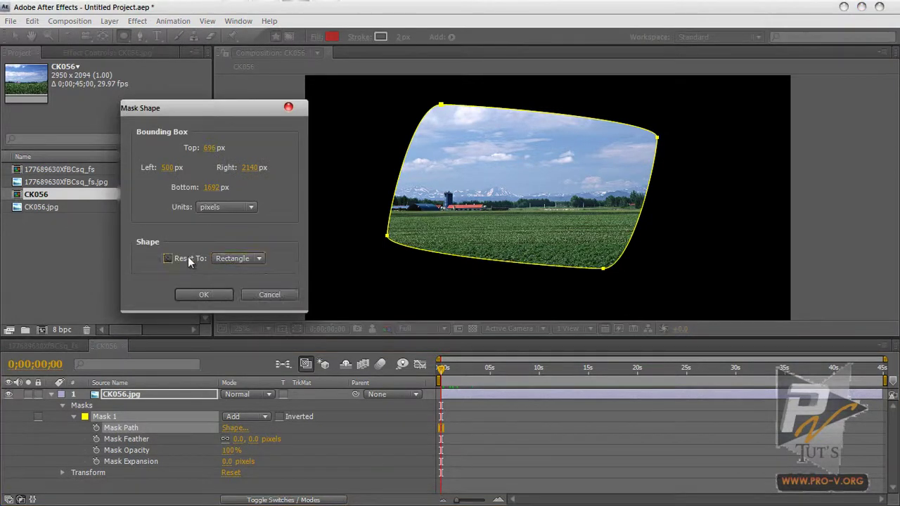
pyautogui.click(199, 295)
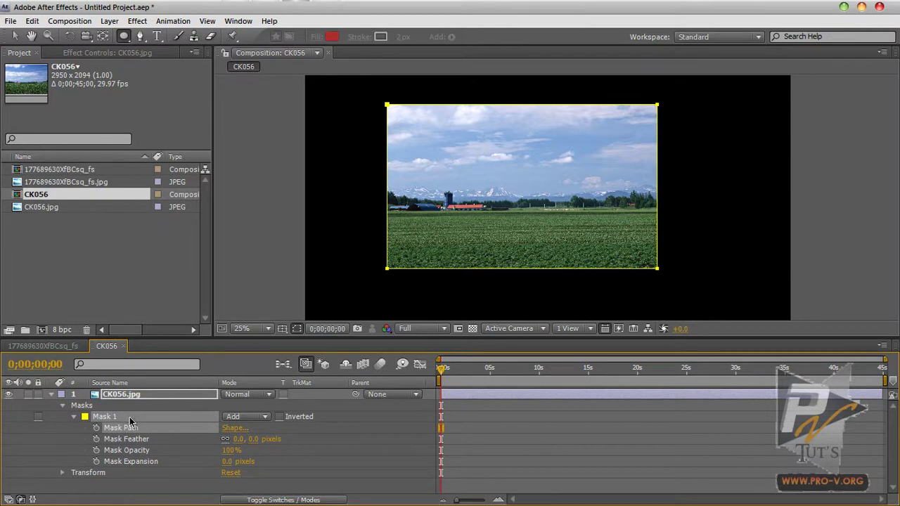
# Step: Use the Selection tool to shift the whole rectangular mask slightly down and select only its upper-right vertex
pyautogui.click(15, 37)
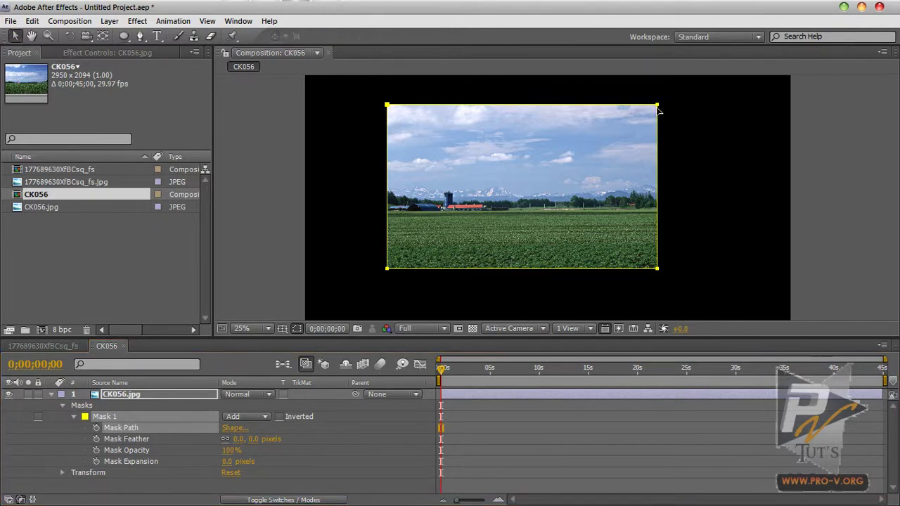
pyautogui.moveTo(658, 107)
pyautogui.mouseDown()
pyautogui.moveTo(628, 127)
pyautogui.moveTo(654, 131)
pyautogui.moveTo(658, 116)
pyautogui.mouseUp()
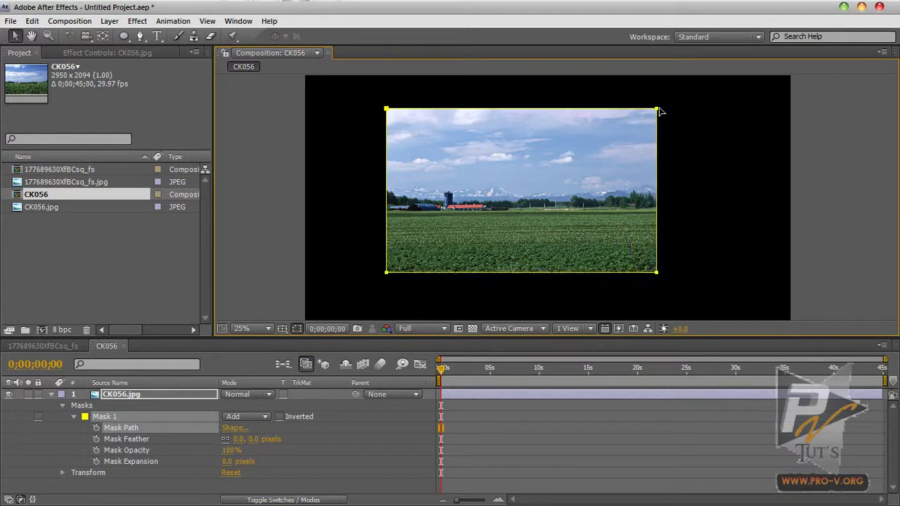
pyautogui.click(680, 135)
pyautogui.click(658, 113)
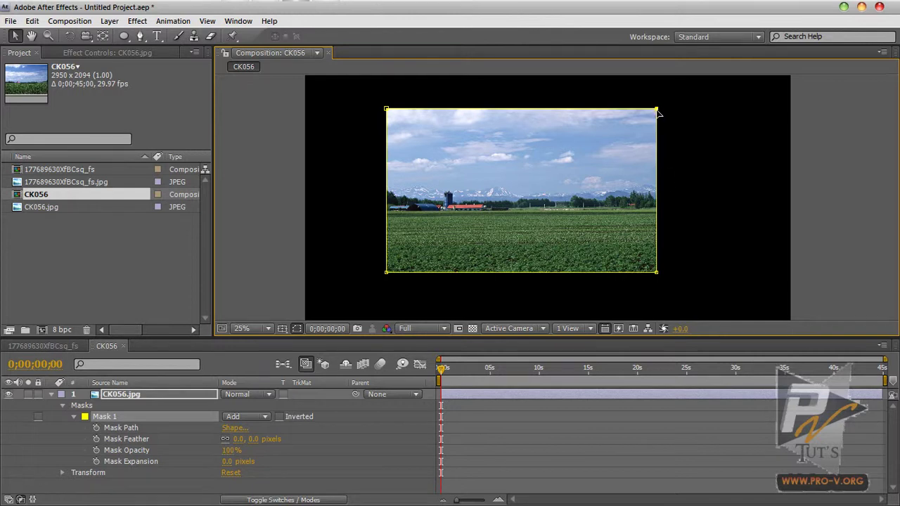
# Step: Pull the mask's two right-hand vertices inward, and reposition both beyond the original right edge to widen the mask
pyautogui.moveTo(656, 110); pyautogui.dragTo(506, 181)
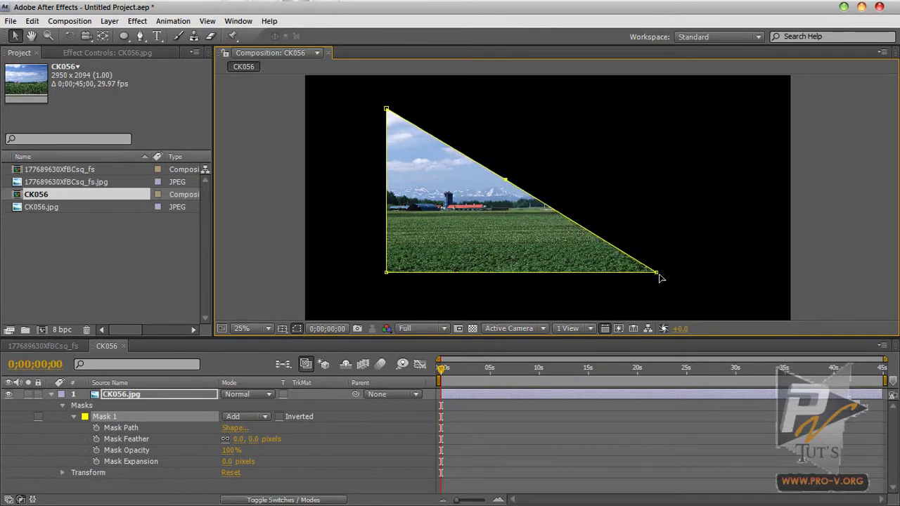
pyautogui.moveTo(656, 274); pyautogui.dragTo(511, 273)
pyautogui.moveTo(506, 180); pyautogui.dragTo(679, 120)
pyautogui.moveTo(513, 279); pyautogui.dragTo(692, 256)
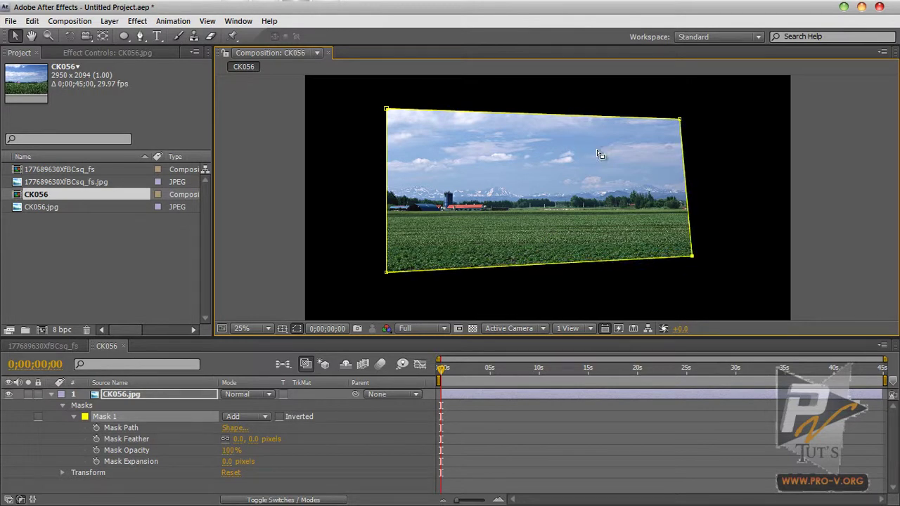
# Step: Square up the distorted four-point mask by resetting its shape to Rectangle
pyautogui.click(232, 429)
pyautogui.click(189, 259)
pyautogui.click(203, 294)
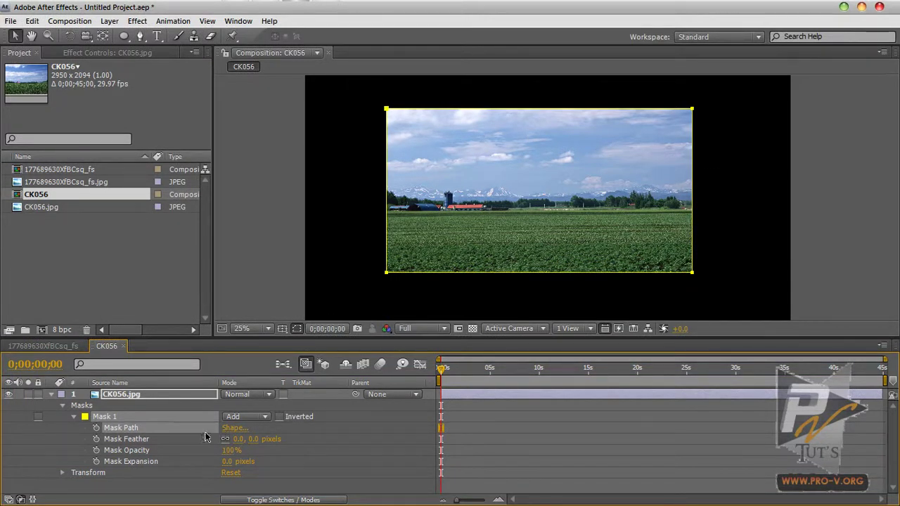
# Step: Enable Mask Path keyframing at 0;00;00;00 and pull the mask's upper-right vertex inward at 0;00;01;16
pyautogui.click(96, 428)
pyautogui.moveTo(440, 368); pyautogui.dragTo(456, 368)
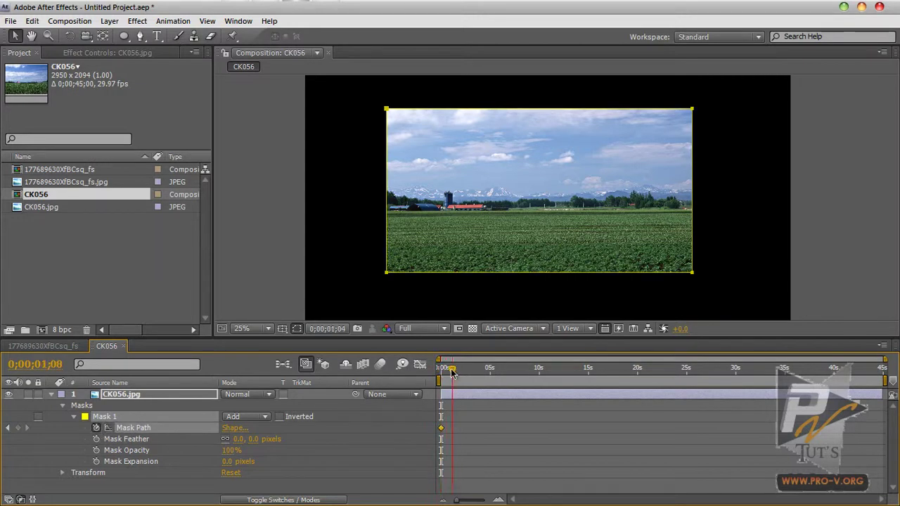
pyautogui.moveTo(694, 111); pyautogui.dragTo(575, 195)
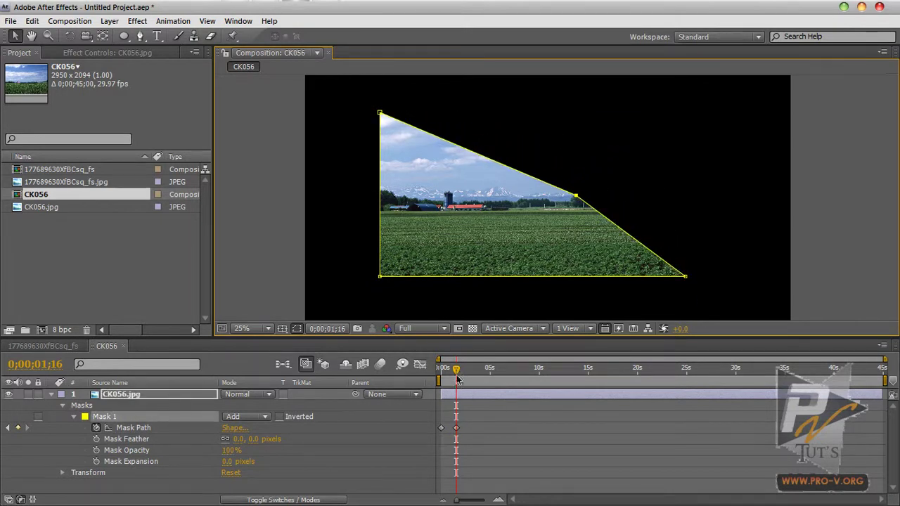
# Step: Keyframe the lower-left vertex inward at about 4 seconds and the upper-left vertex inward at 0;00;07;07, and return to the start
pyautogui.moveTo(456, 368); pyautogui.dragTo(480, 368)
pyautogui.moveTo(380, 276); pyautogui.dragTo(521, 251)
pyautogui.moveTo(480, 368); pyautogui.dragTo(511, 368)
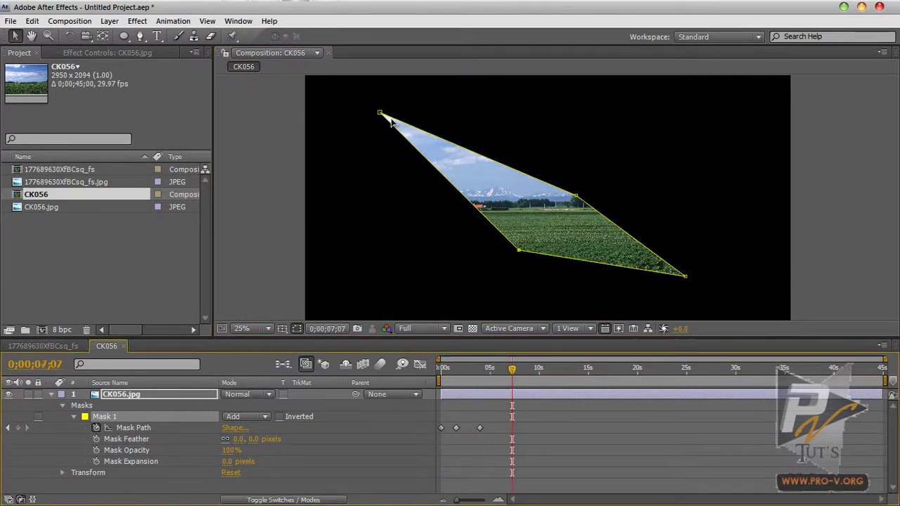
pyautogui.moveTo(380, 113); pyautogui.dragTo(511, 198)
pyautogui.moveTo(512, 369); pyautogui.dragTo(425, 385)
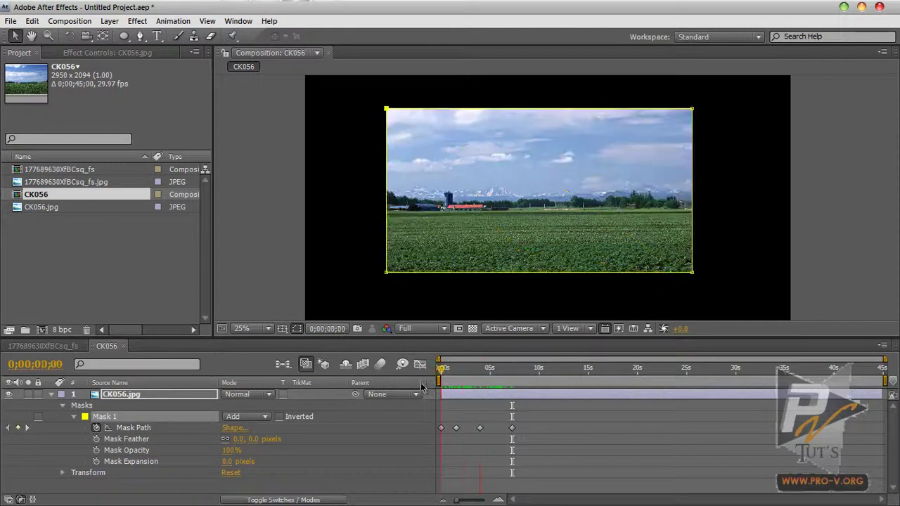
# Step: Clear all Mask Path keyframes and re-enable Mask Path keyframing at 0;00;00;00
pyautogui.click(97, 427)
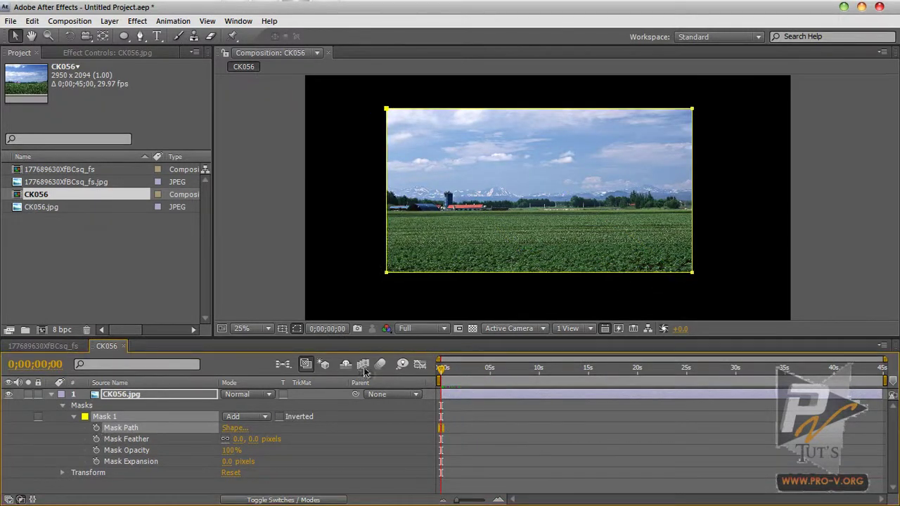
pyautogui.click(726, 139)
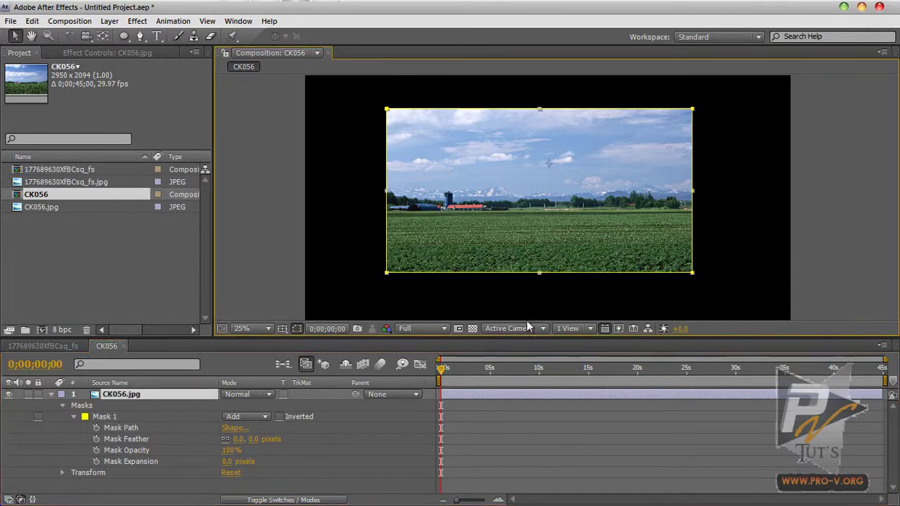
pyautogui.click(97, 428)
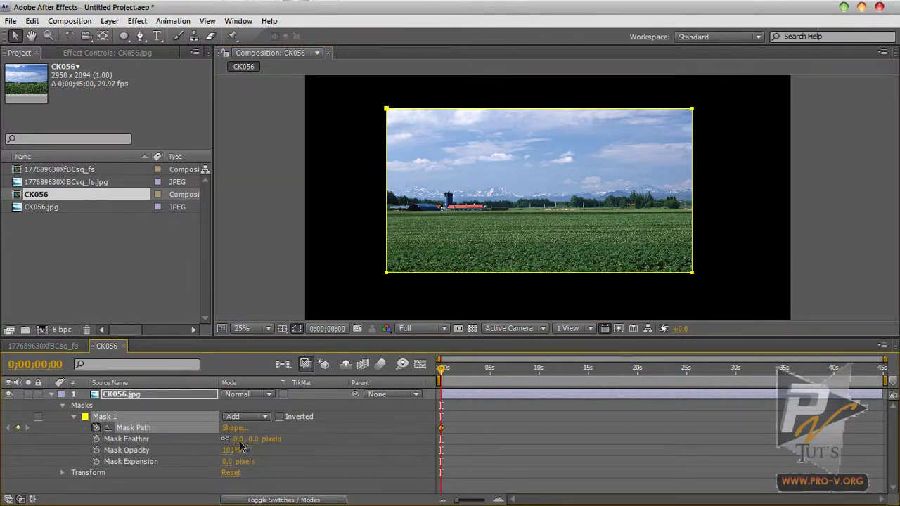
pyautogui.click(695, 113)
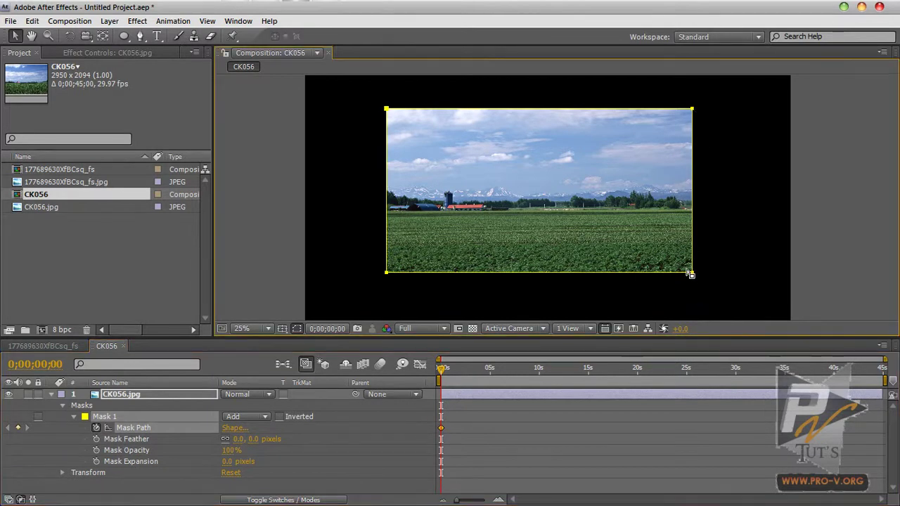
# Step: Move the mask's two right-hand vertices left at 0;00;00;00 until they coincide with the left edge, collapsing the mask to zero width
pyautogui.click(731, 218)
pyautogui.click(696, 113)
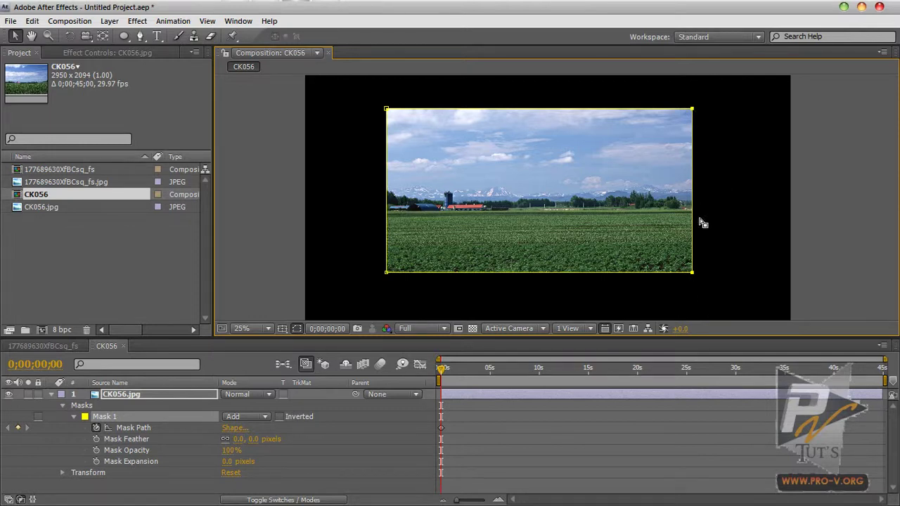
pyautogui.hotkey('shift', 'Left')
pyautogui.hotkey('shift', 'Left')
pyautogui.hotkey('shift', 'Left')
pyautogui.hotkey('shift', 'Left')
pyautogui.hotkey('shift', 'Left')
pyautogui.hotkey('shift', 'Left')
pyautogui.hotkey('shift', 'Left')
pyautogui.hotkey('shift', 'Left')
pyautogui.hotkey('shift', 'Left')
pyautogui.hotkey('shift', 'Left')
pyautogui.hotkey('shift', 'Left')
pyautogui.hotkey('shift', 'Left')
pyautogui.hotkey('shift', 'Left')
pyautogui.hotkey('shift', 'Left')
pyautogui.hotkey('shift', 'Left')
pyautogui.hotkey('shift', 'Left')
pyautogui.hotkey('shift', 'Left')
pyautogui.hotkey('shift', 'Left')
pyautogui.hotkey('shift', 'Left')
pyautogui.hotkey('shift', 'Left')
pyautogui.hotkey('shift', 'Left')
pyautogui.hotkey('shift', 'Left')
pyautogui.hotkey('shift', 'Left')
pyautogui.hotkey('shift', 'Left')
pyautogui.hotkey('shift', 'Left')
pyautogui.hotkey('shift', 'Left')
pyautogui.hotkey('shift', 'Left')
pyautogui.hotkey('shift', 'Left')
pyautogui.hotkey('shift', 'Left')
pyautogui.hotkey('shift', 'Left')
pyautogui.hotkey('shift', 'Left')
pyautogui.hotkey('shift', 'Left')
pyautogui.hotkey('shift', 'Left')
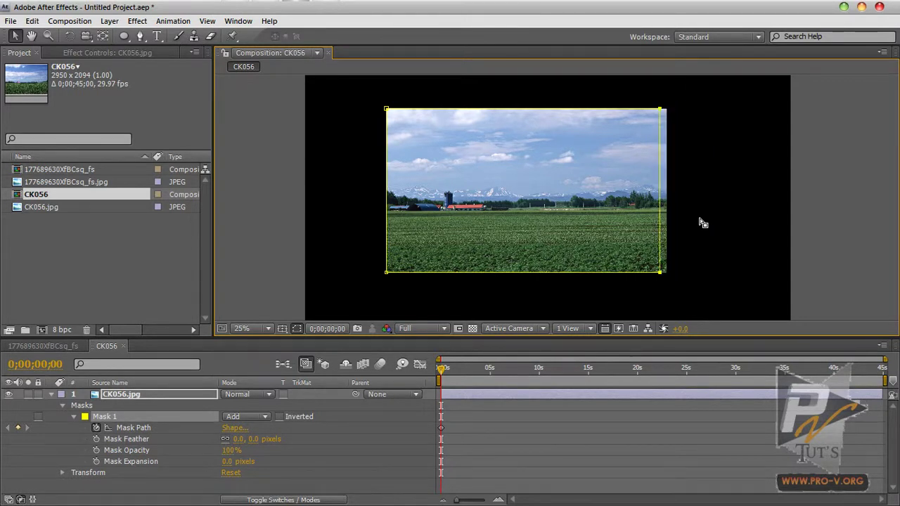
pyautogui.hotkey('shift', 'Left')
pyautogui.hotkey('shift', 'Left')
pyautogui.hotkey('shift', 'Left')
pyautogui.hotkey('shift', 'Left')
pyautogui.hotkey('shift', 'Left')
pyautogui.hotkey('shift', 'Left')
pyautogui.hotkey('shift', 'Left')
pyautogui.hotkey('shift', 'Left')
pyautogui.hotkey('shift', 'Left')
pyautogui.hotkey('shift', 'Left')
pyautogui.hotkey('shift', 'Left')
pyautogui.hotkey('shift', 'Left')
pyautogui.hotkey('shift', 'Left')
pyautogui.hotkey('shift', 'Left')
pyautogui.hotkey('shift', 'Left')
pyautogui.hotkey('shift', 'Left')
pyautogui.hotkey('shift', 'Left')
pyautogui.hotkey('shift', 'Left')
pyautogui.hotkey('shift', 'Left')
pyautogui.hotkey('shift', 'Left')
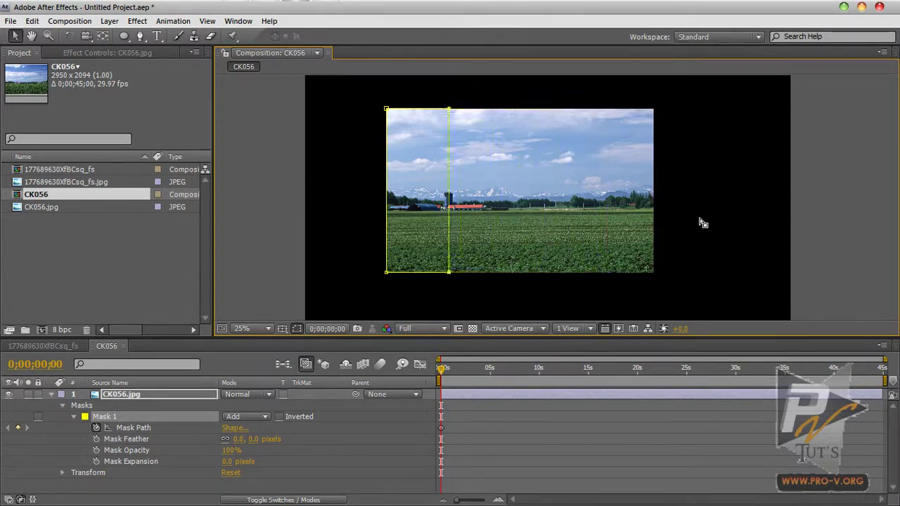
pyautogui.hotkey('shift', 'Left')
pyautogui.hotkey('shift', 'Left')
pyautogui.hotkey('shift', 'Left')
pyautogui.hotkey('shift', 'Left')
pyautogui.hotkey('shift', 'Left')
pyautogui.hotkey('shift', 'Left')
pyautogui.hotkey('shift', 'Left')
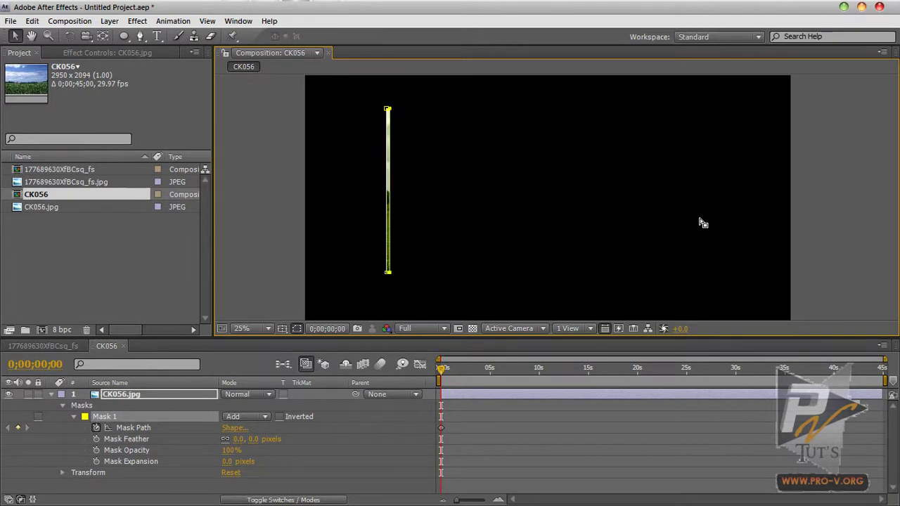
pyautogui.hotkey('shift', 'Left')
pyautogui.hotkey('shift', 'Left')
pyautogui.hotkey('shift', 'Left')
pyautogui.hotkey('shift', 'Left')
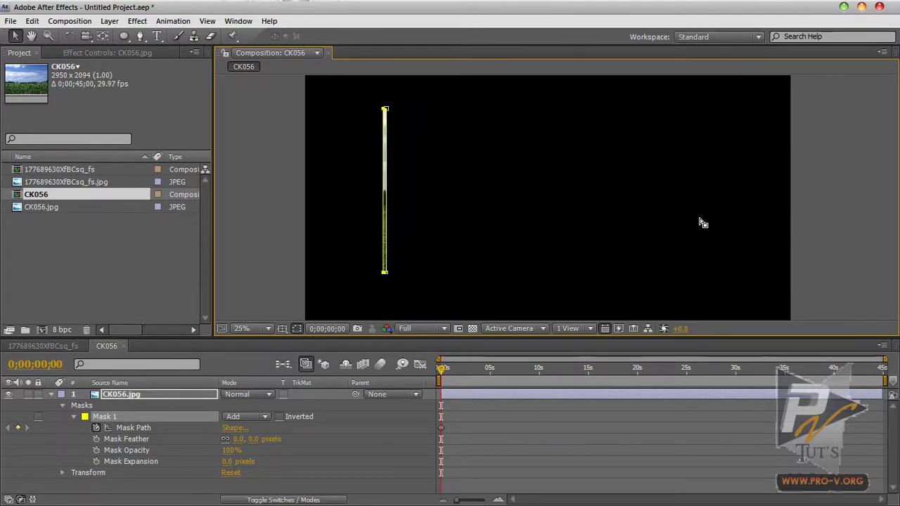
pyautogui.hotkey('shift', 'Right')
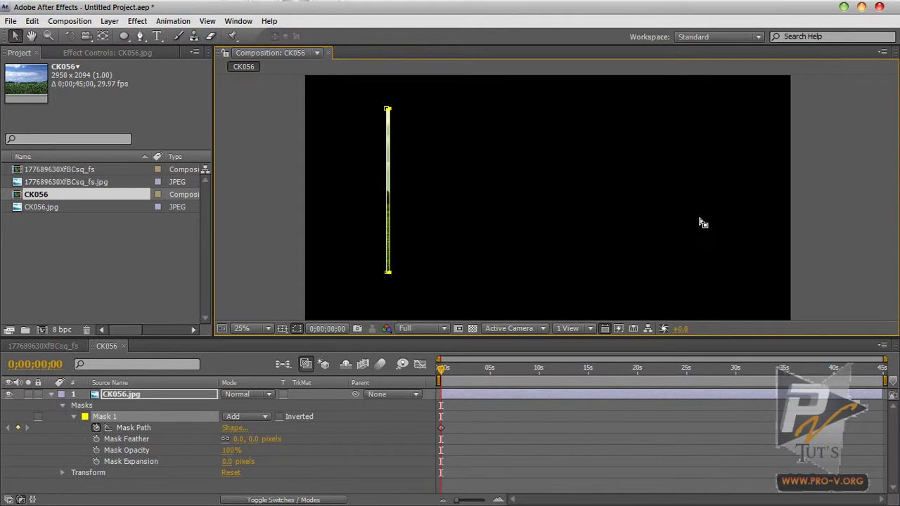
pyautogui.press('Left')
pyautogui.press('Left')
pyautogui.press('Left')
pyautogui.press('Left')
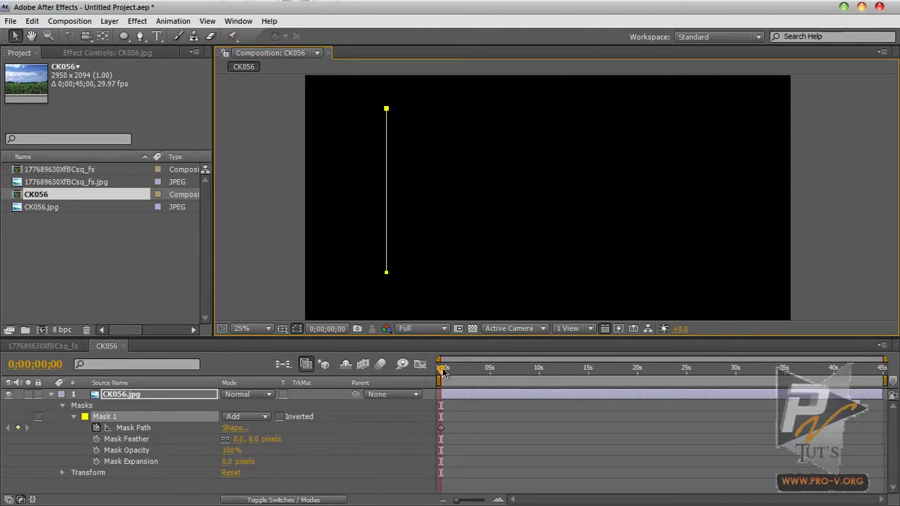
# Step: Keyframe the two collapsed vertices far to the right at 0;00;02;16, deselect the mask, and scrub back to 0;00;00;14 to preview the reveal
pyautogui.moveTo(443, 372); pyautogui.dragTo(465, 368)
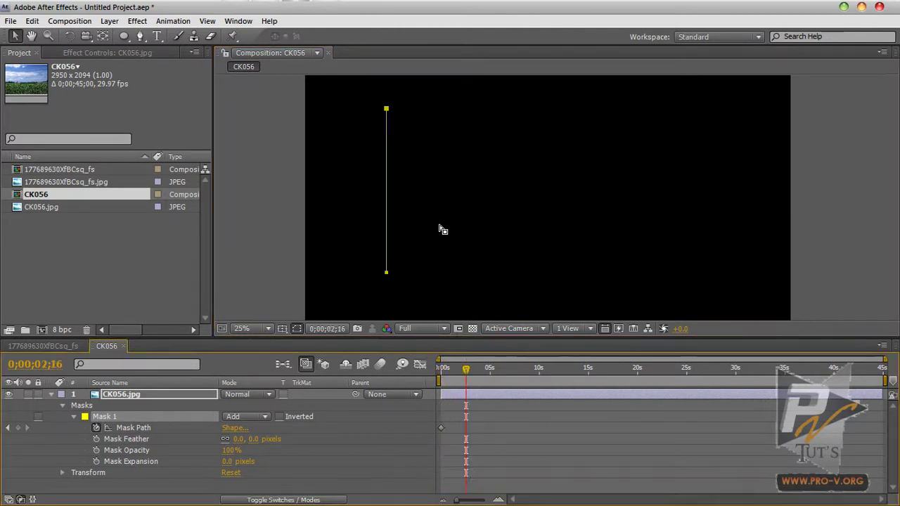
pyautogui.hotkey('ctrl', 'v')
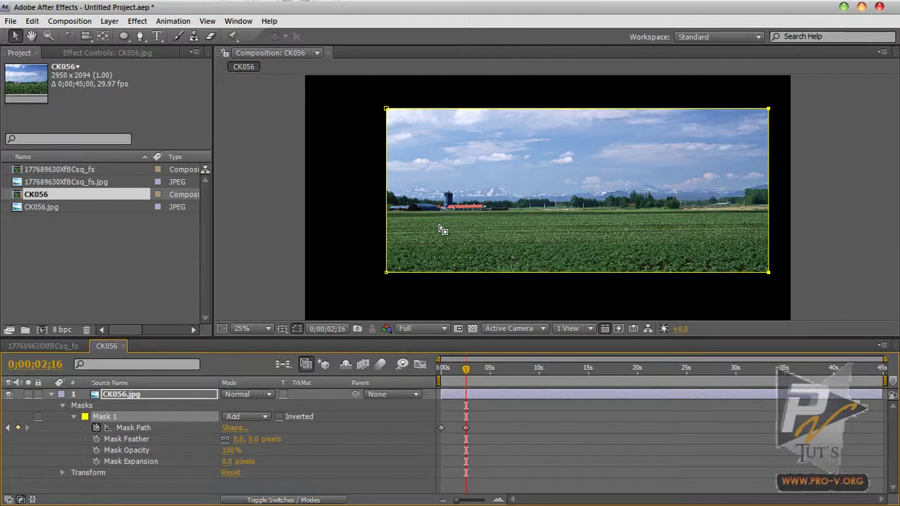
pyautogui.click(514, 449)
pyautogui.moveTo(471, 371)
pyautogui.mouseDown()
pyautogui.moveTo(441, 375)
pyautogui.moveTo(467, 369)
pyautogui.mouseUp()
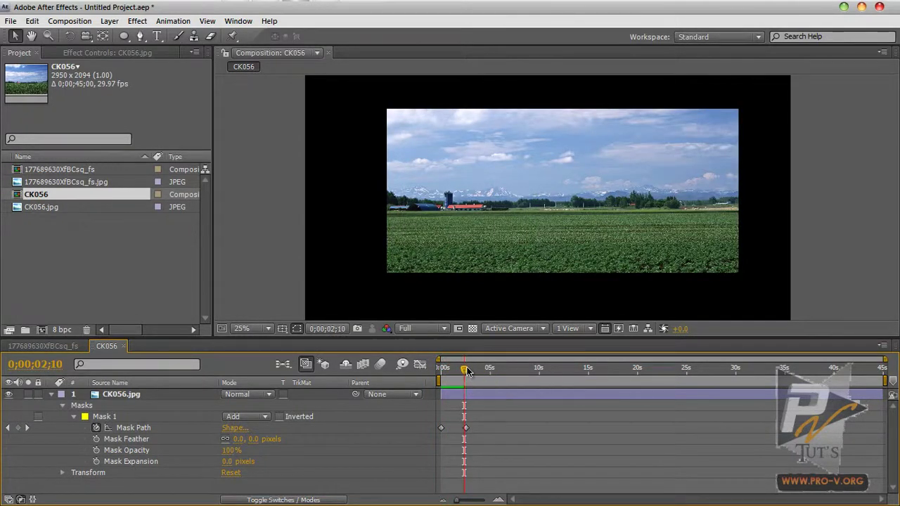
pyautogui.moveTo(467, 374); pyautogui.dragTo(446, 377)
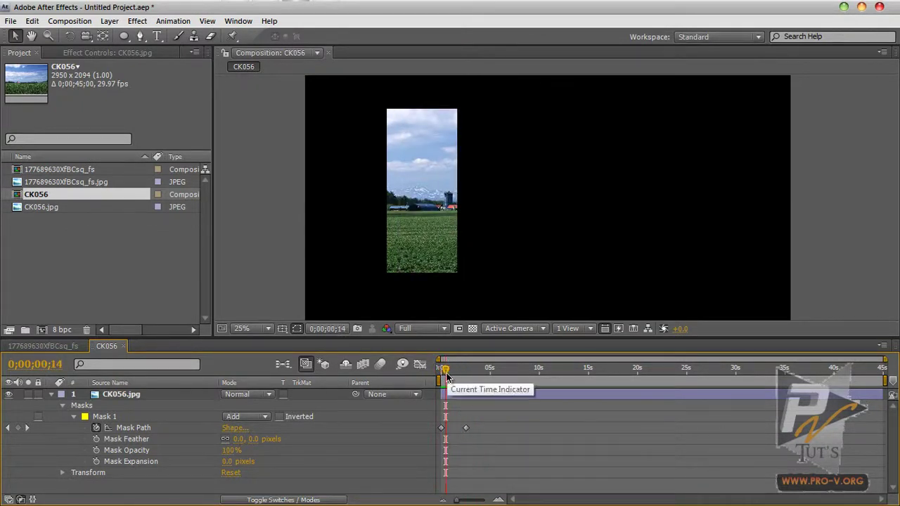